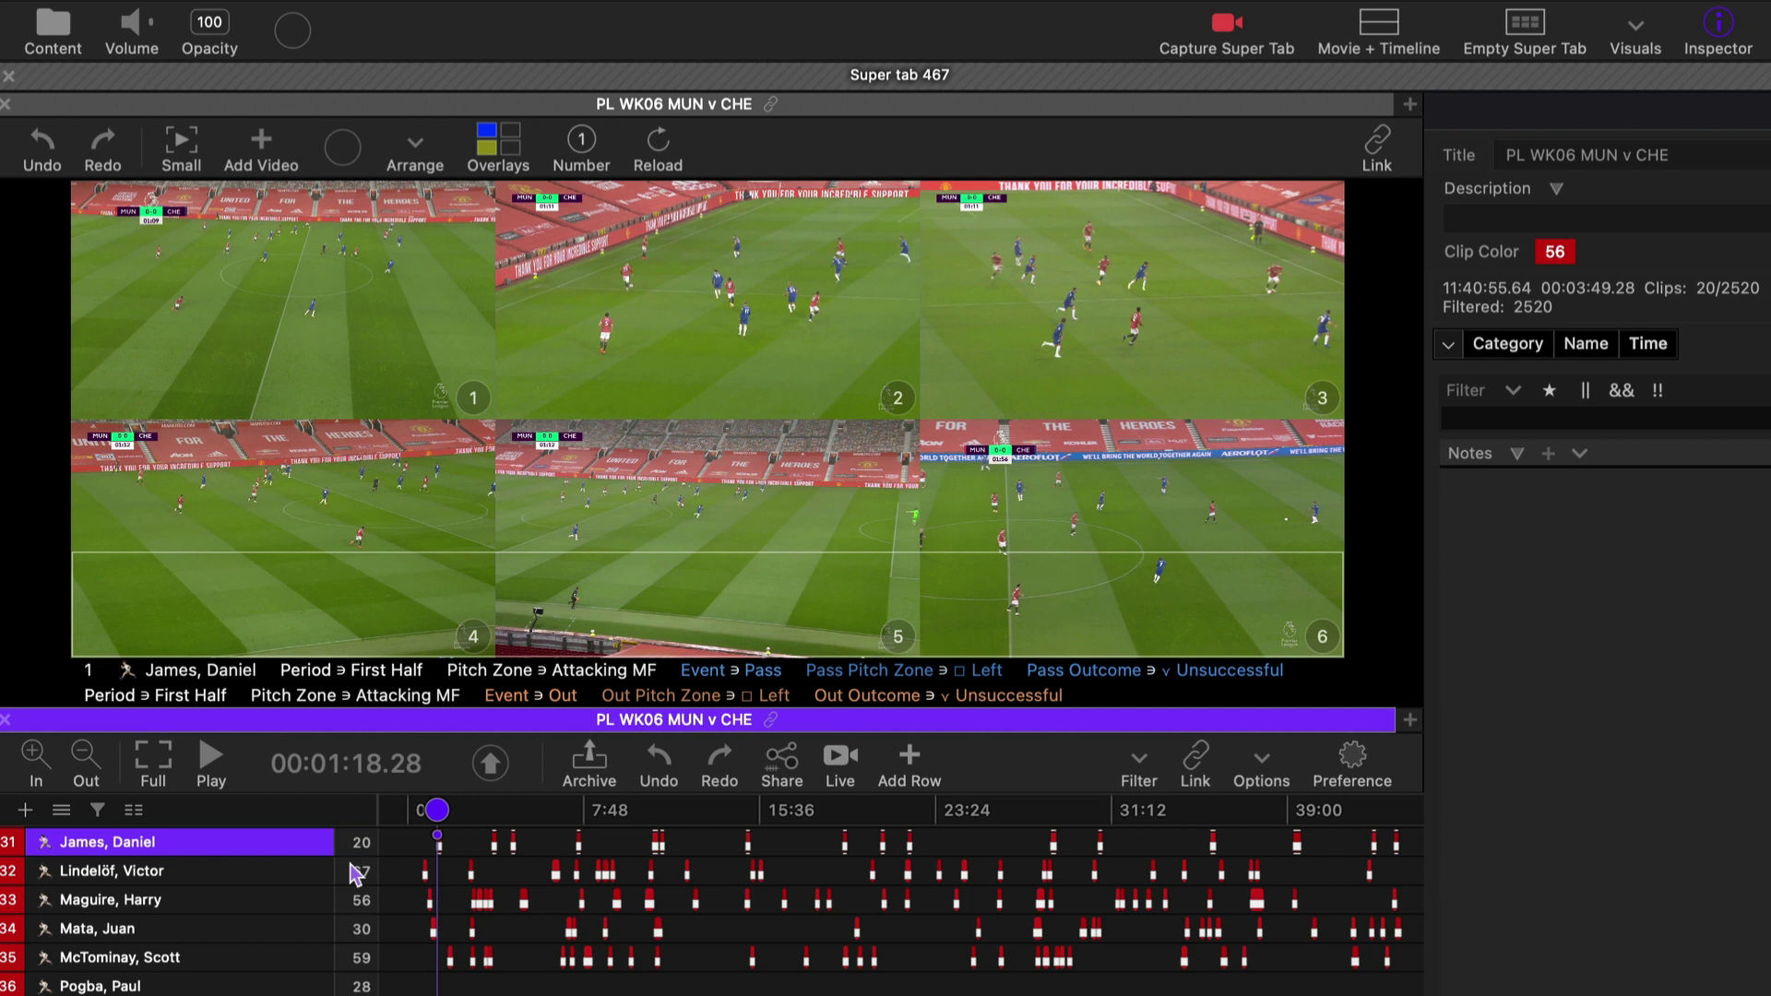
left_click(1638, 35)
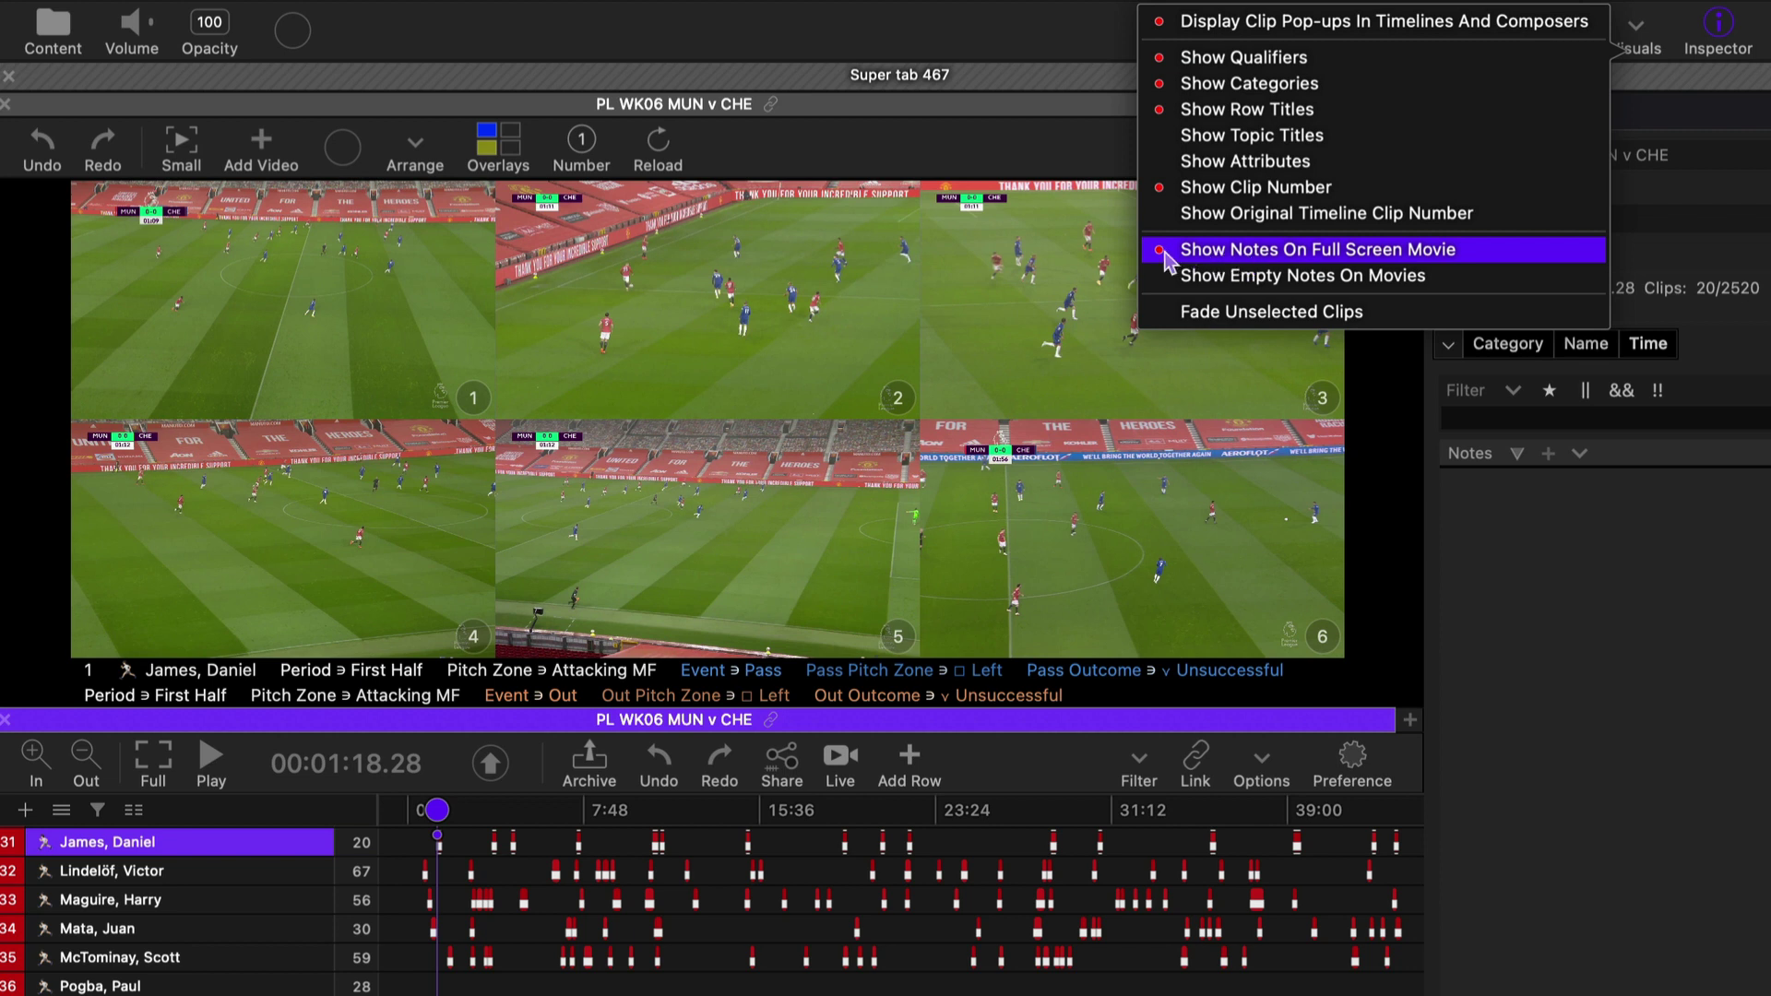
left_click(214, 841)
left_click(212, 840)
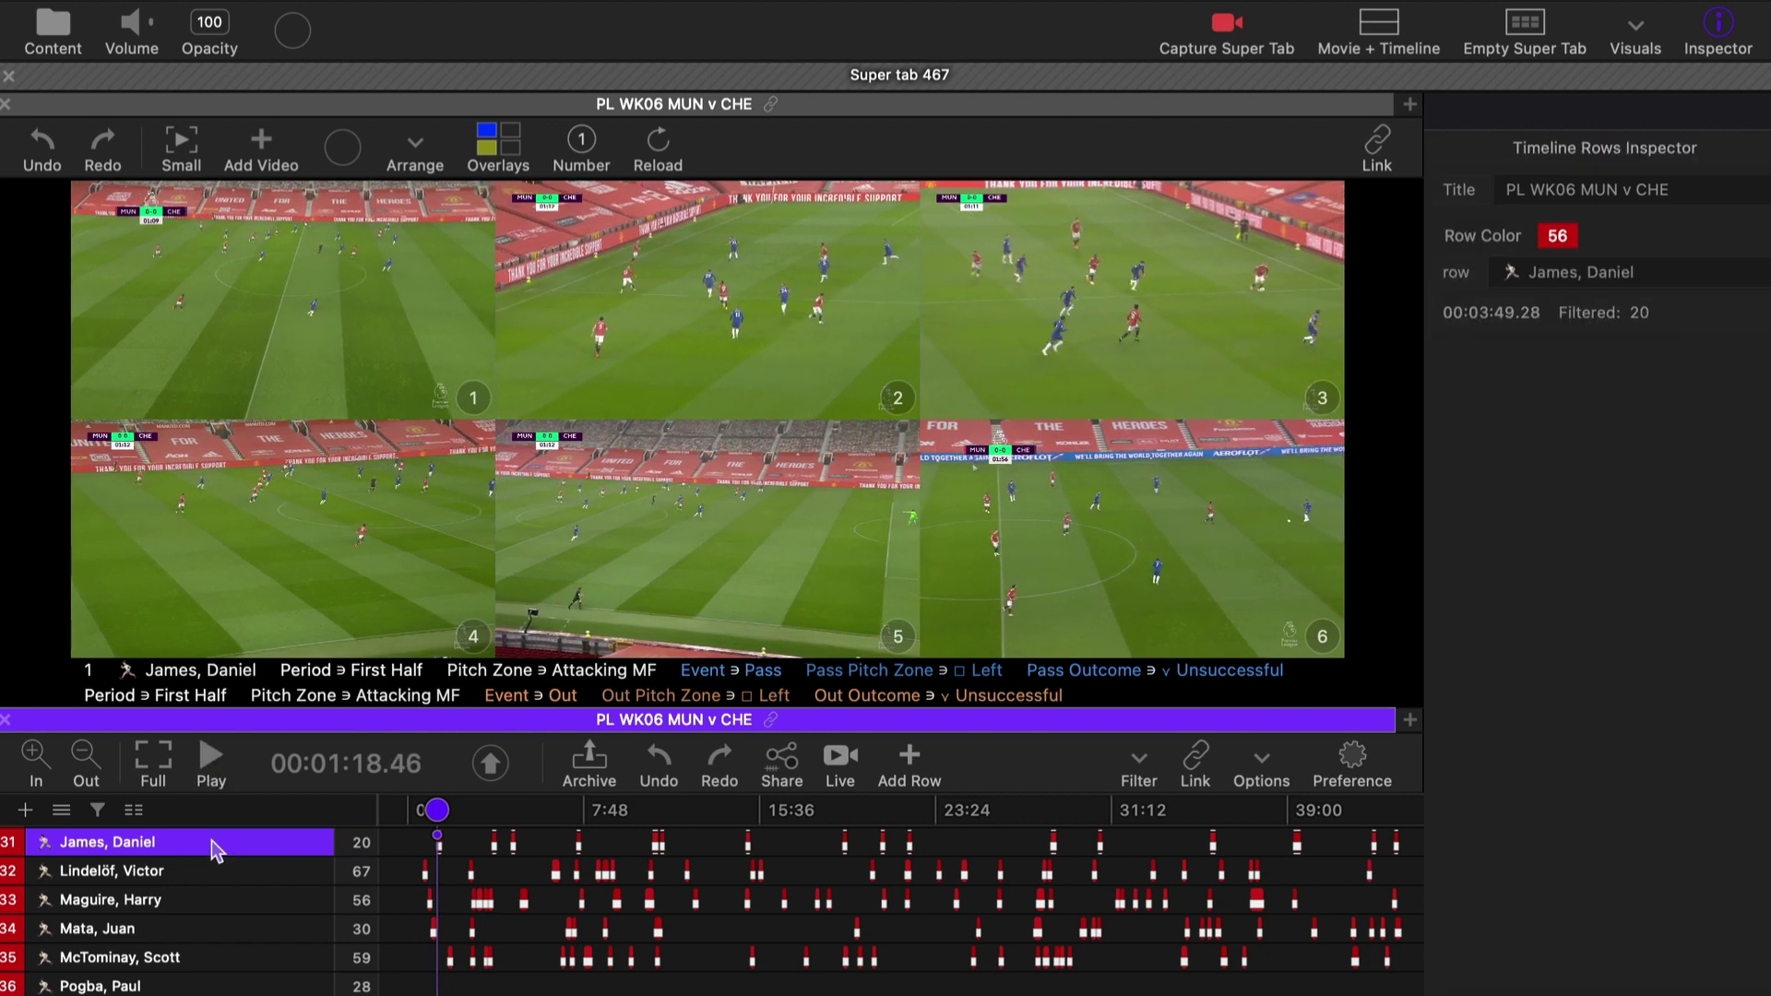
double_click(213, 840)
type("This is a note")
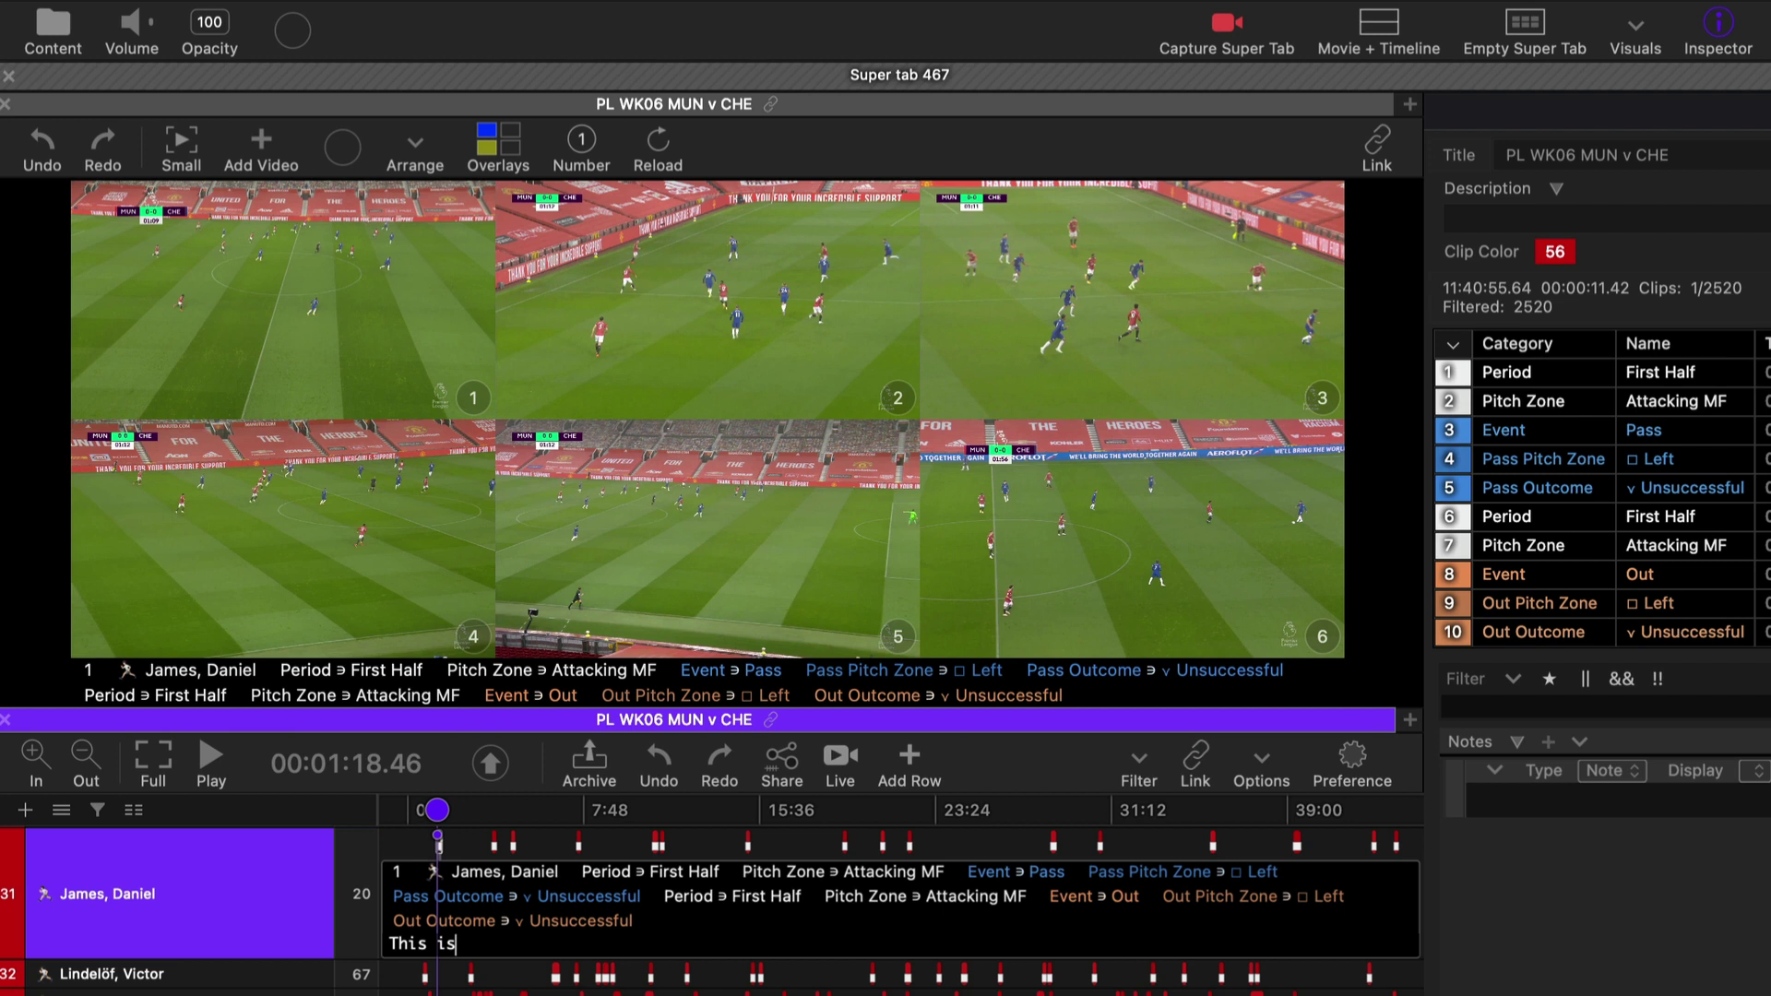
key("Return")
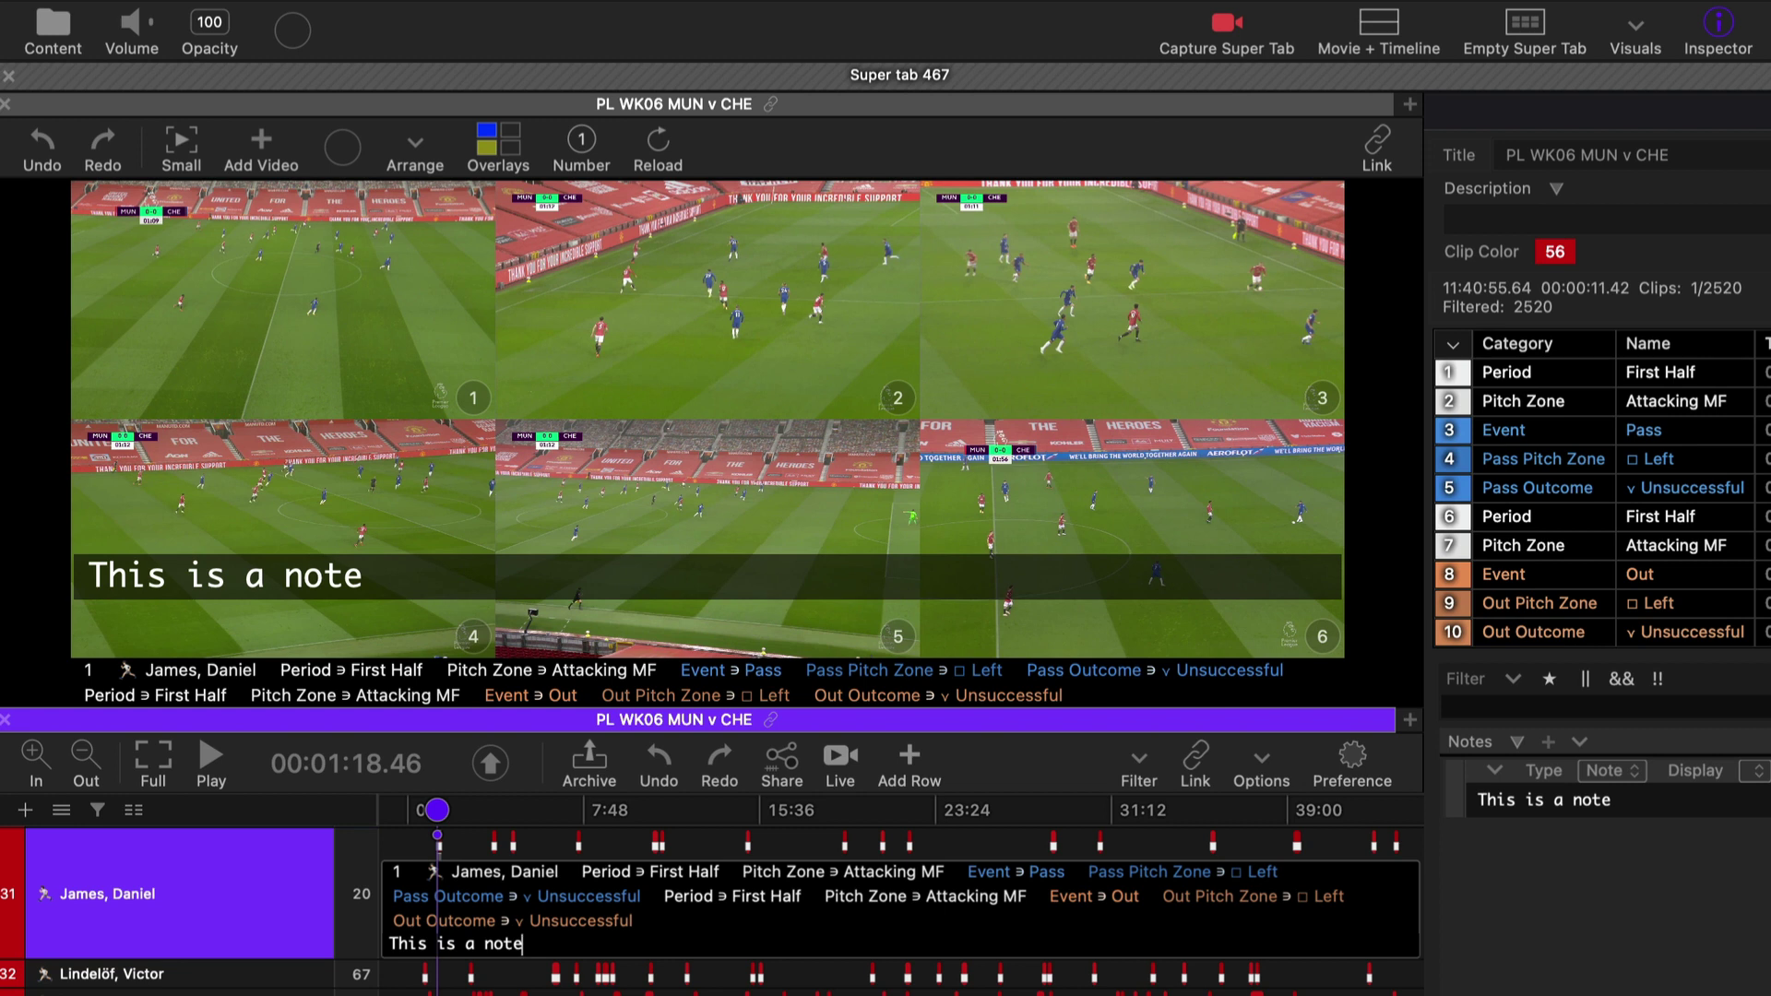
Step: Play the match movie full screen on the HP Z32 display
left_click(155, 764)
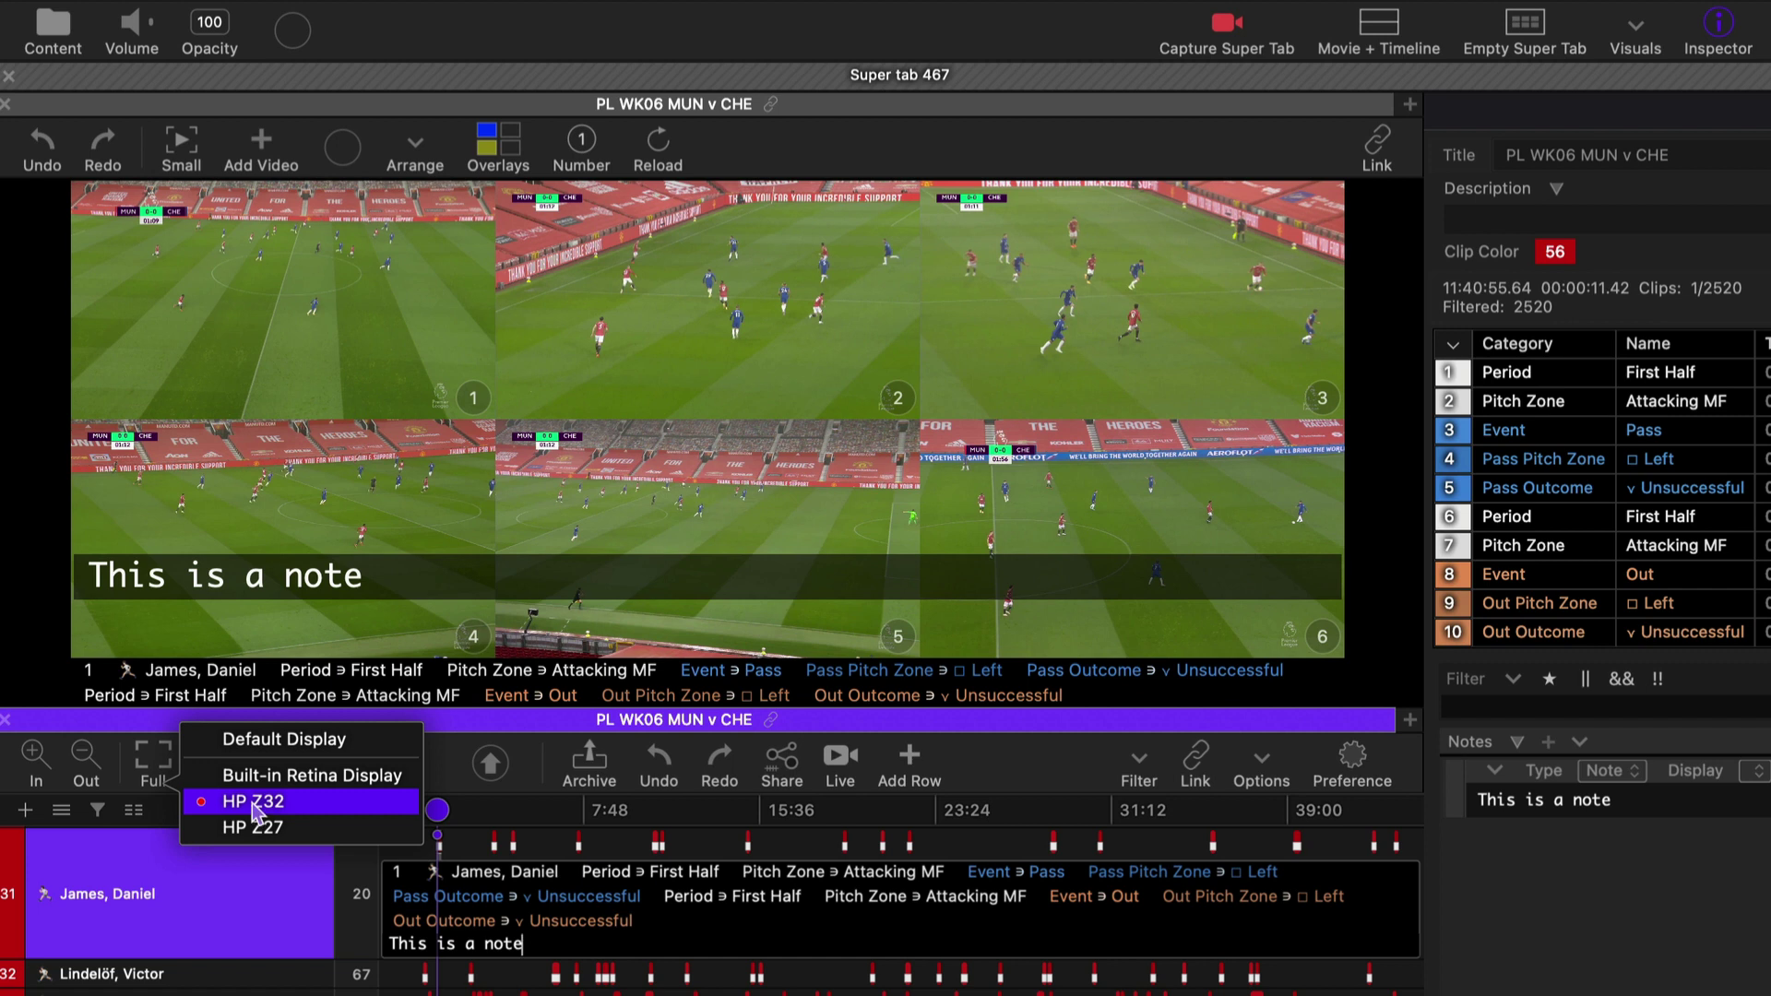
left_click(242, 922)
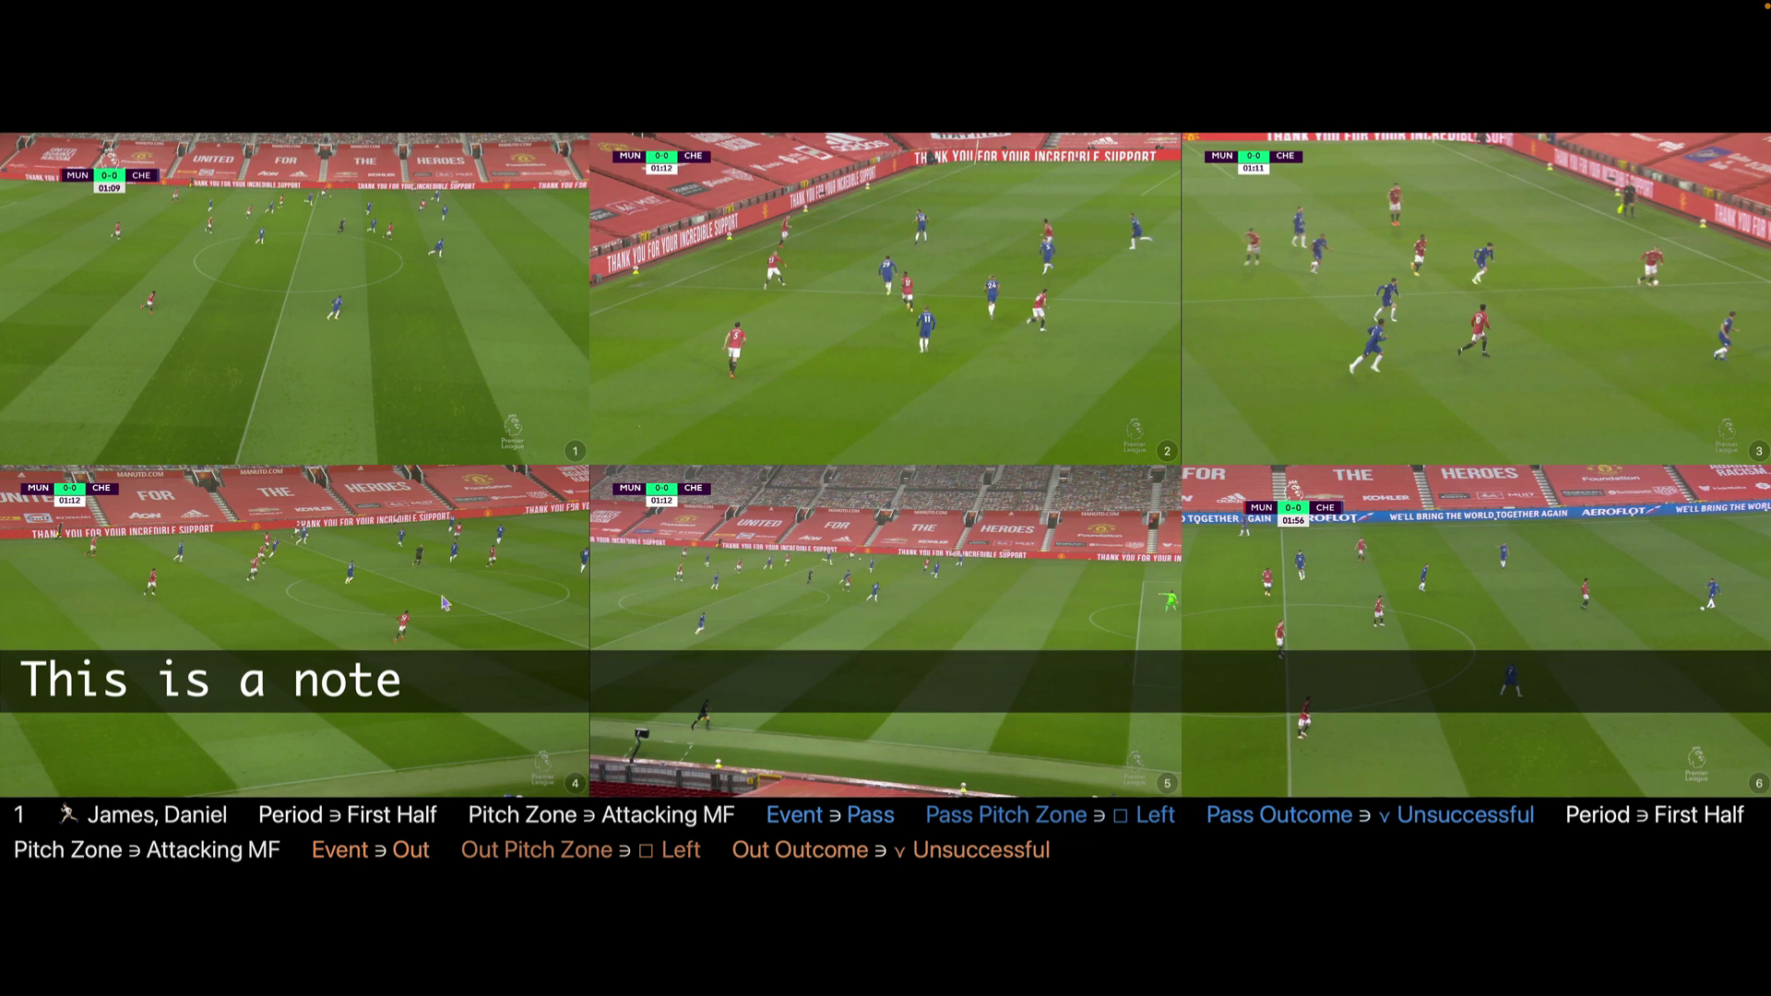
Step: Untick Show Notes On Full Screen Movie in Visuals, then exit full screen
key("Escape")
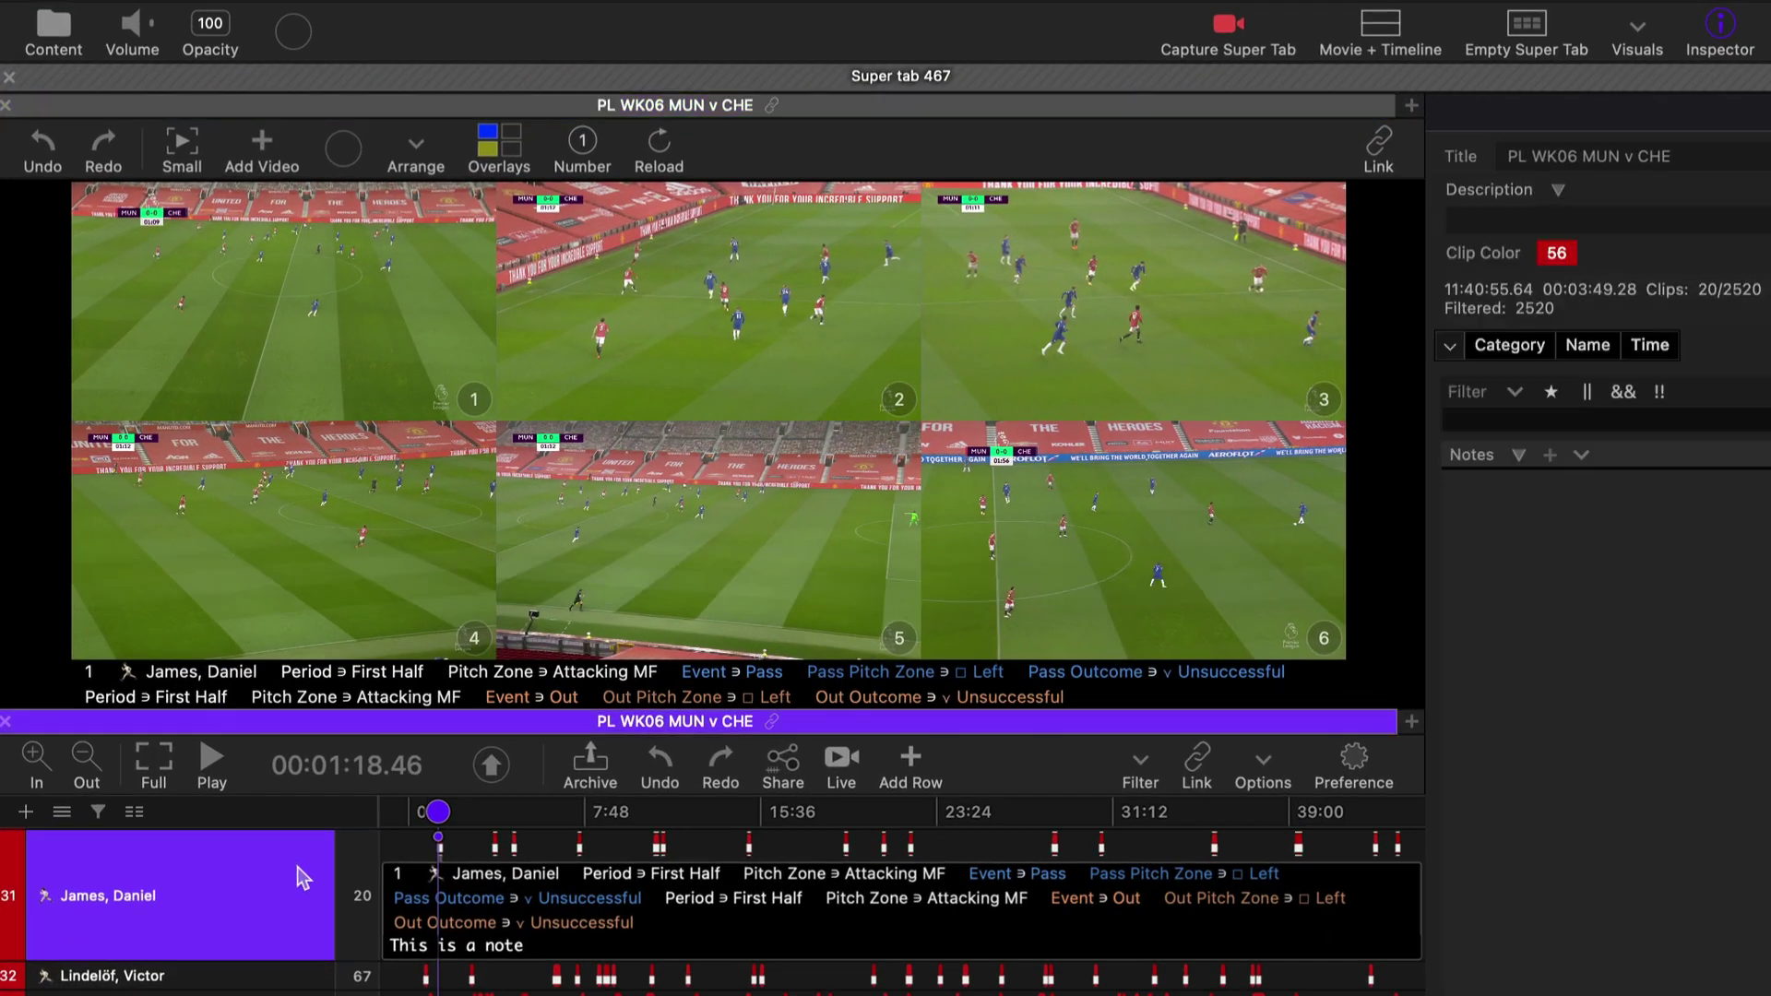
left_click(302, 878)
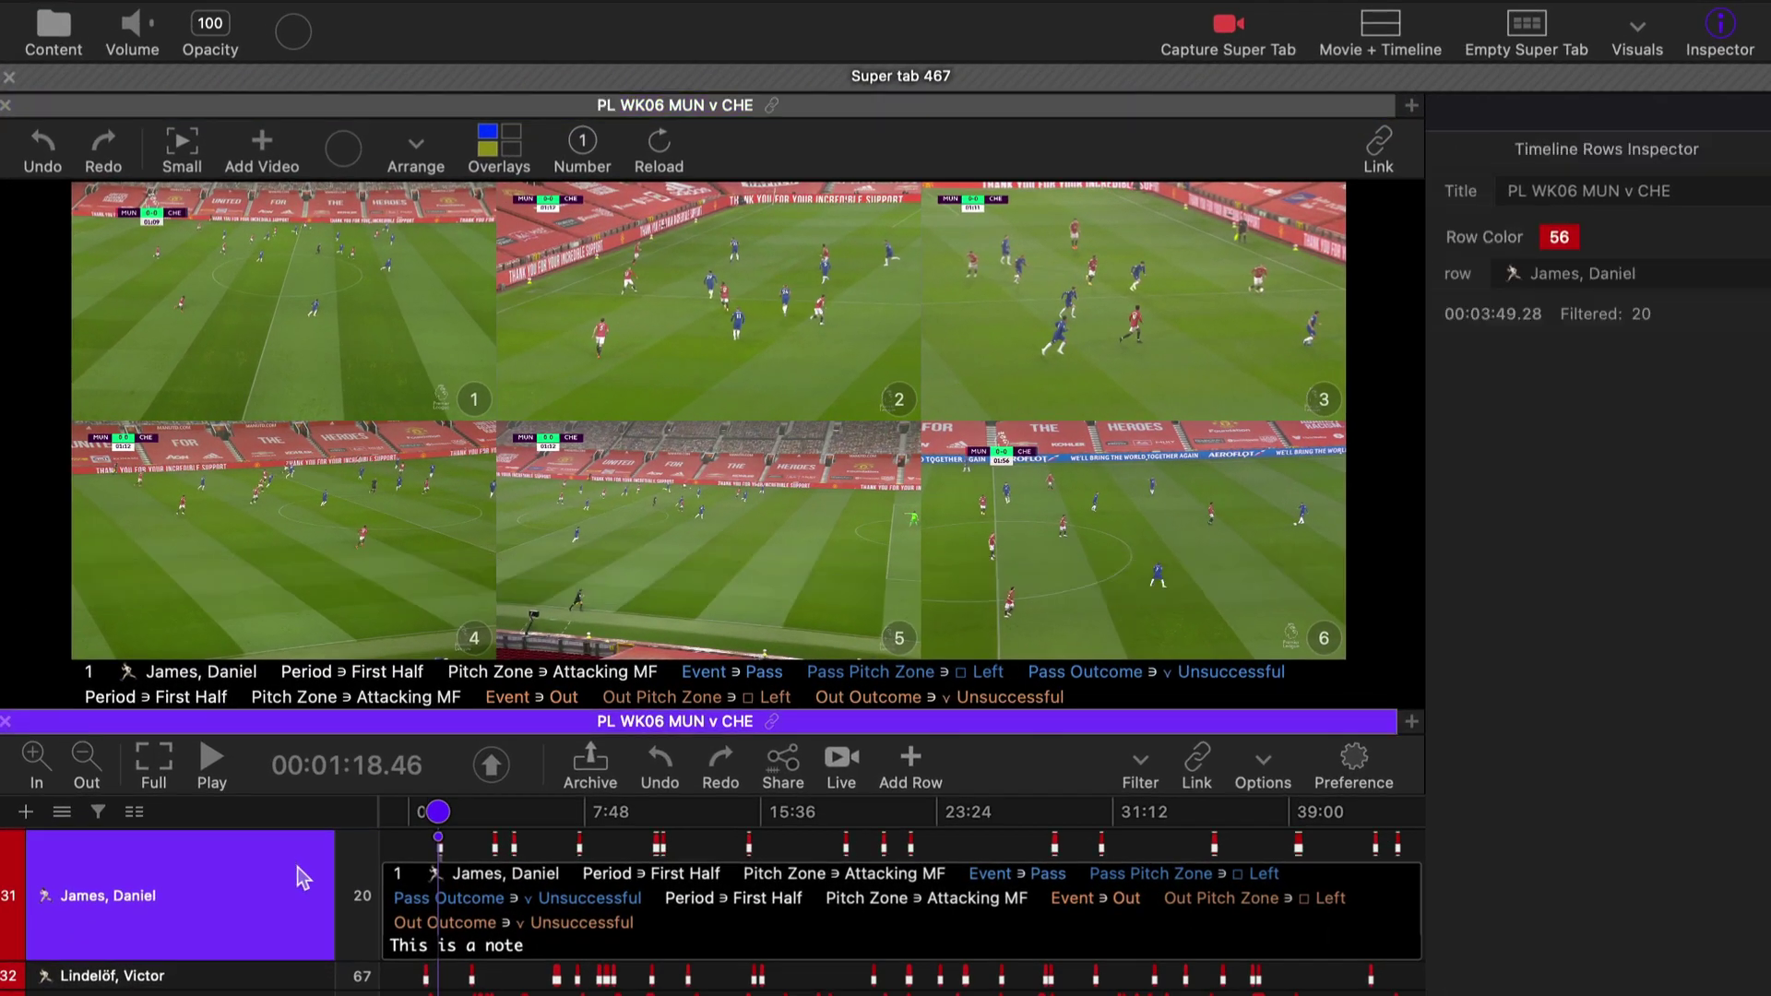
left_click(1637, 37)
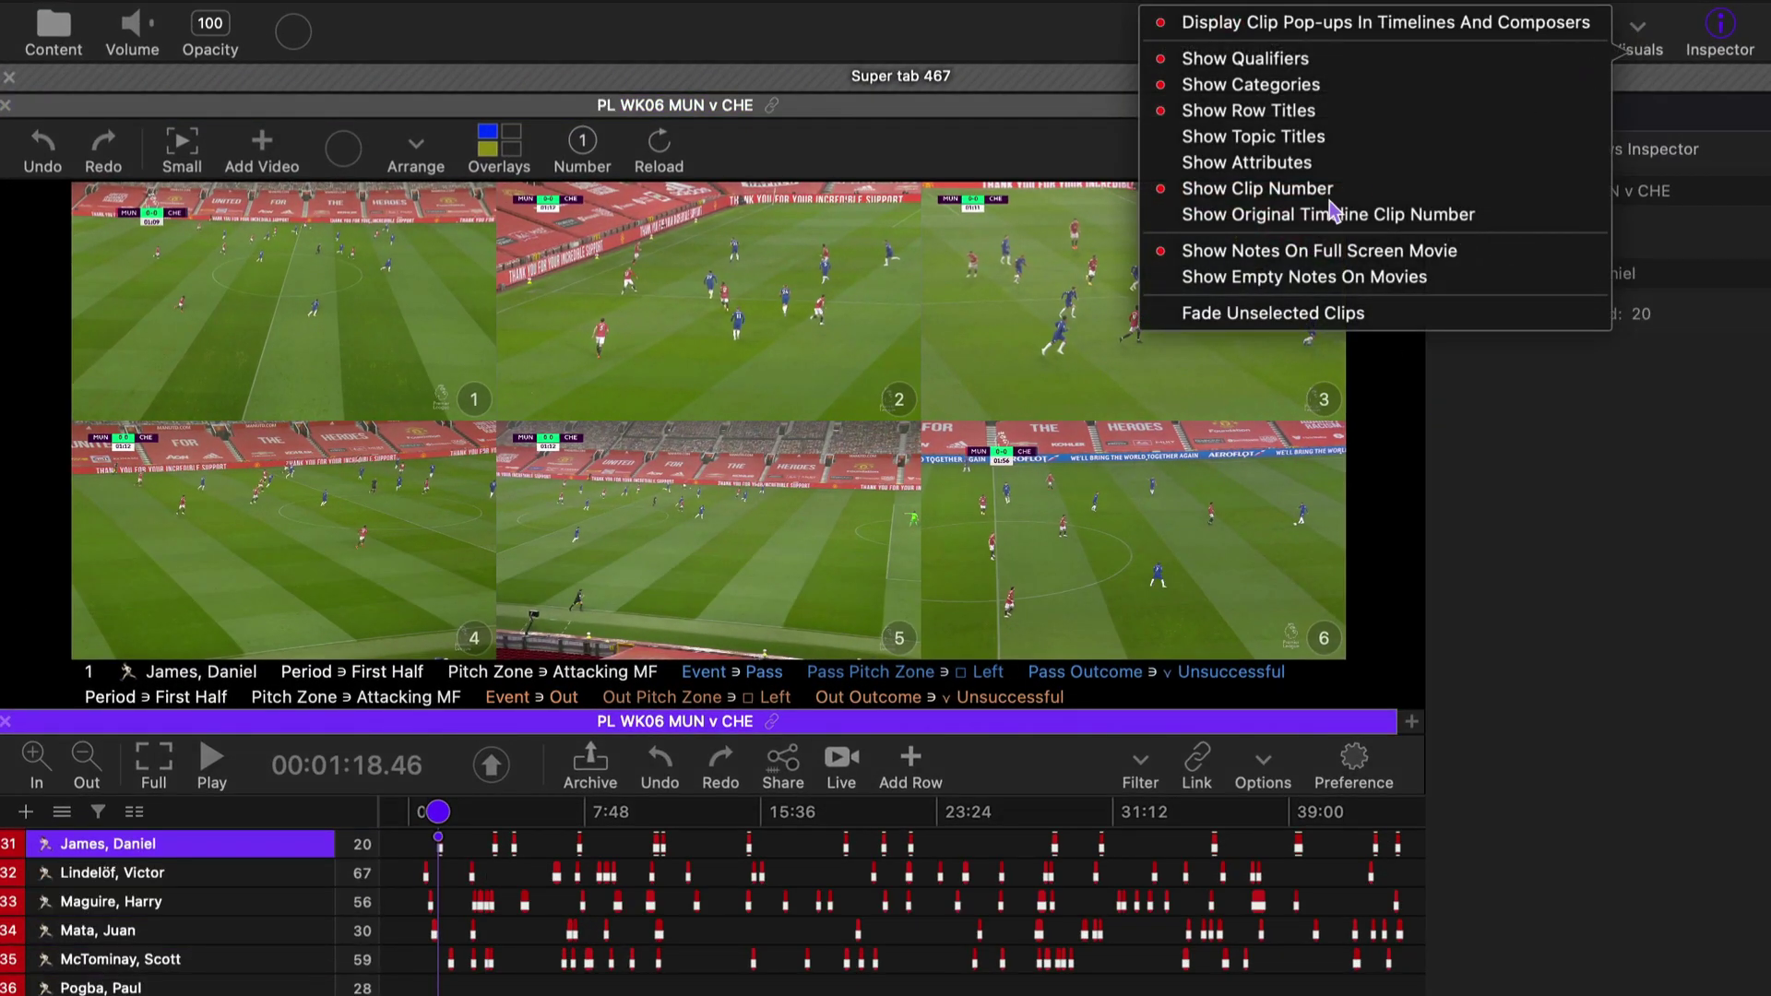
left_click(1255, 251)
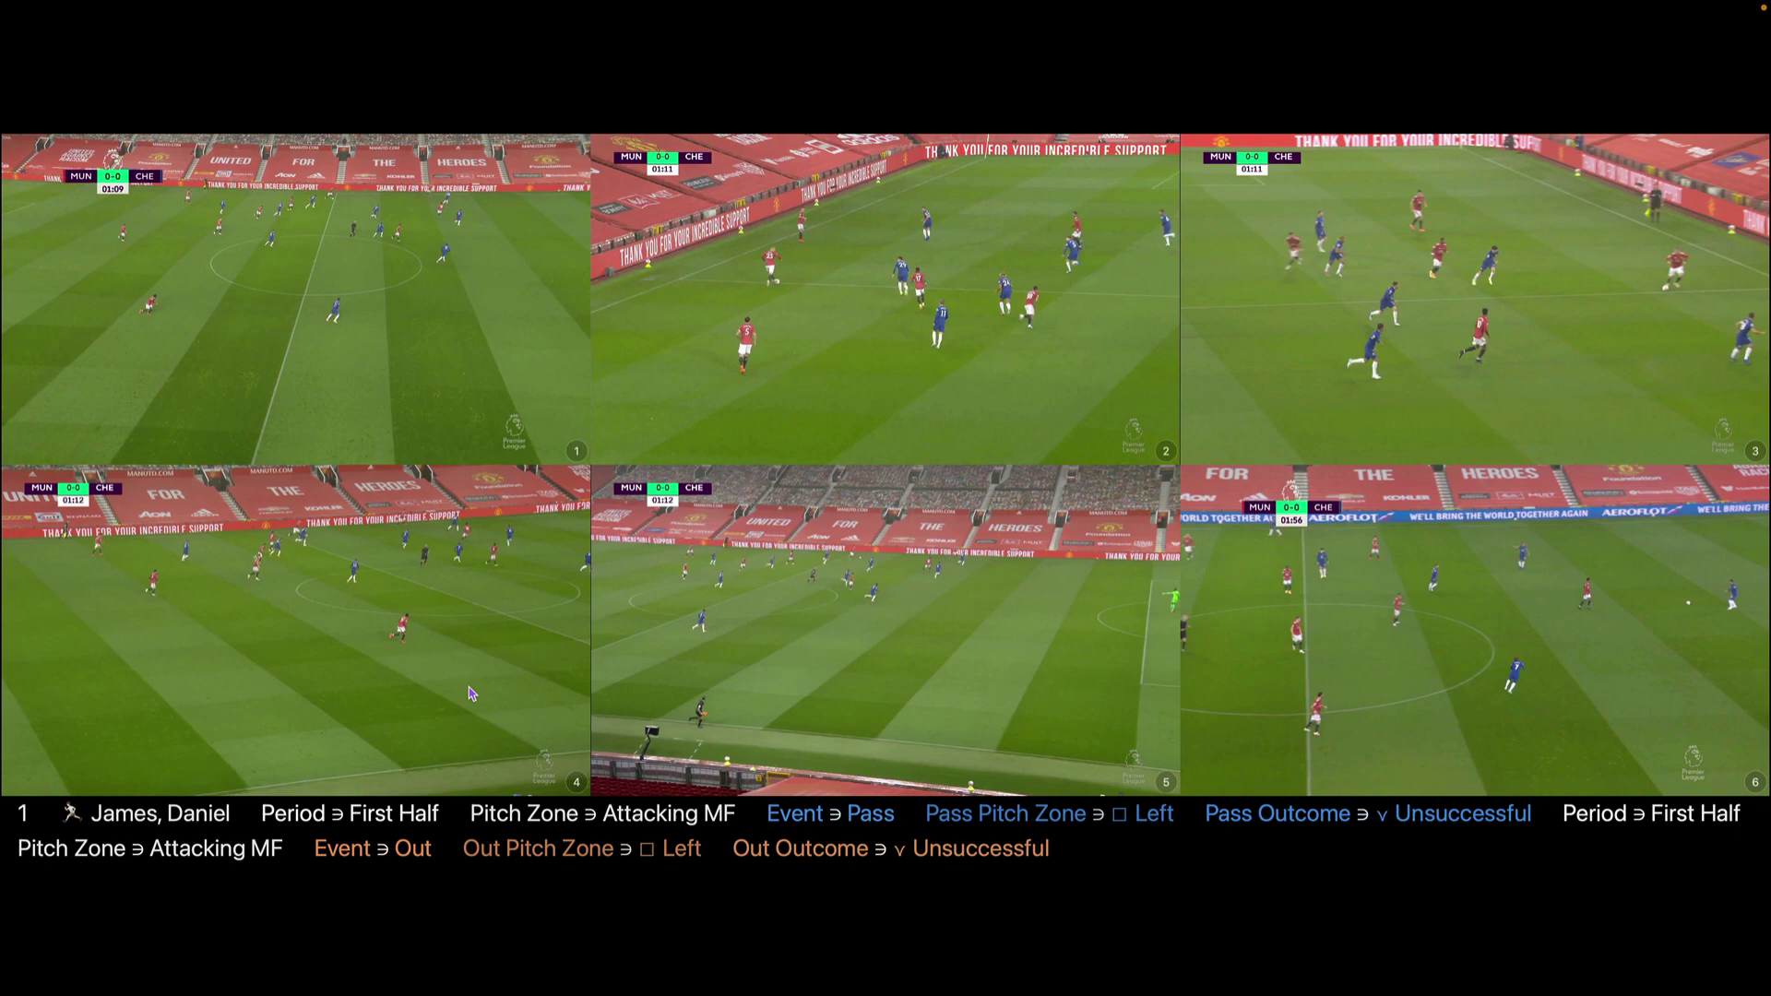
key("Escape")
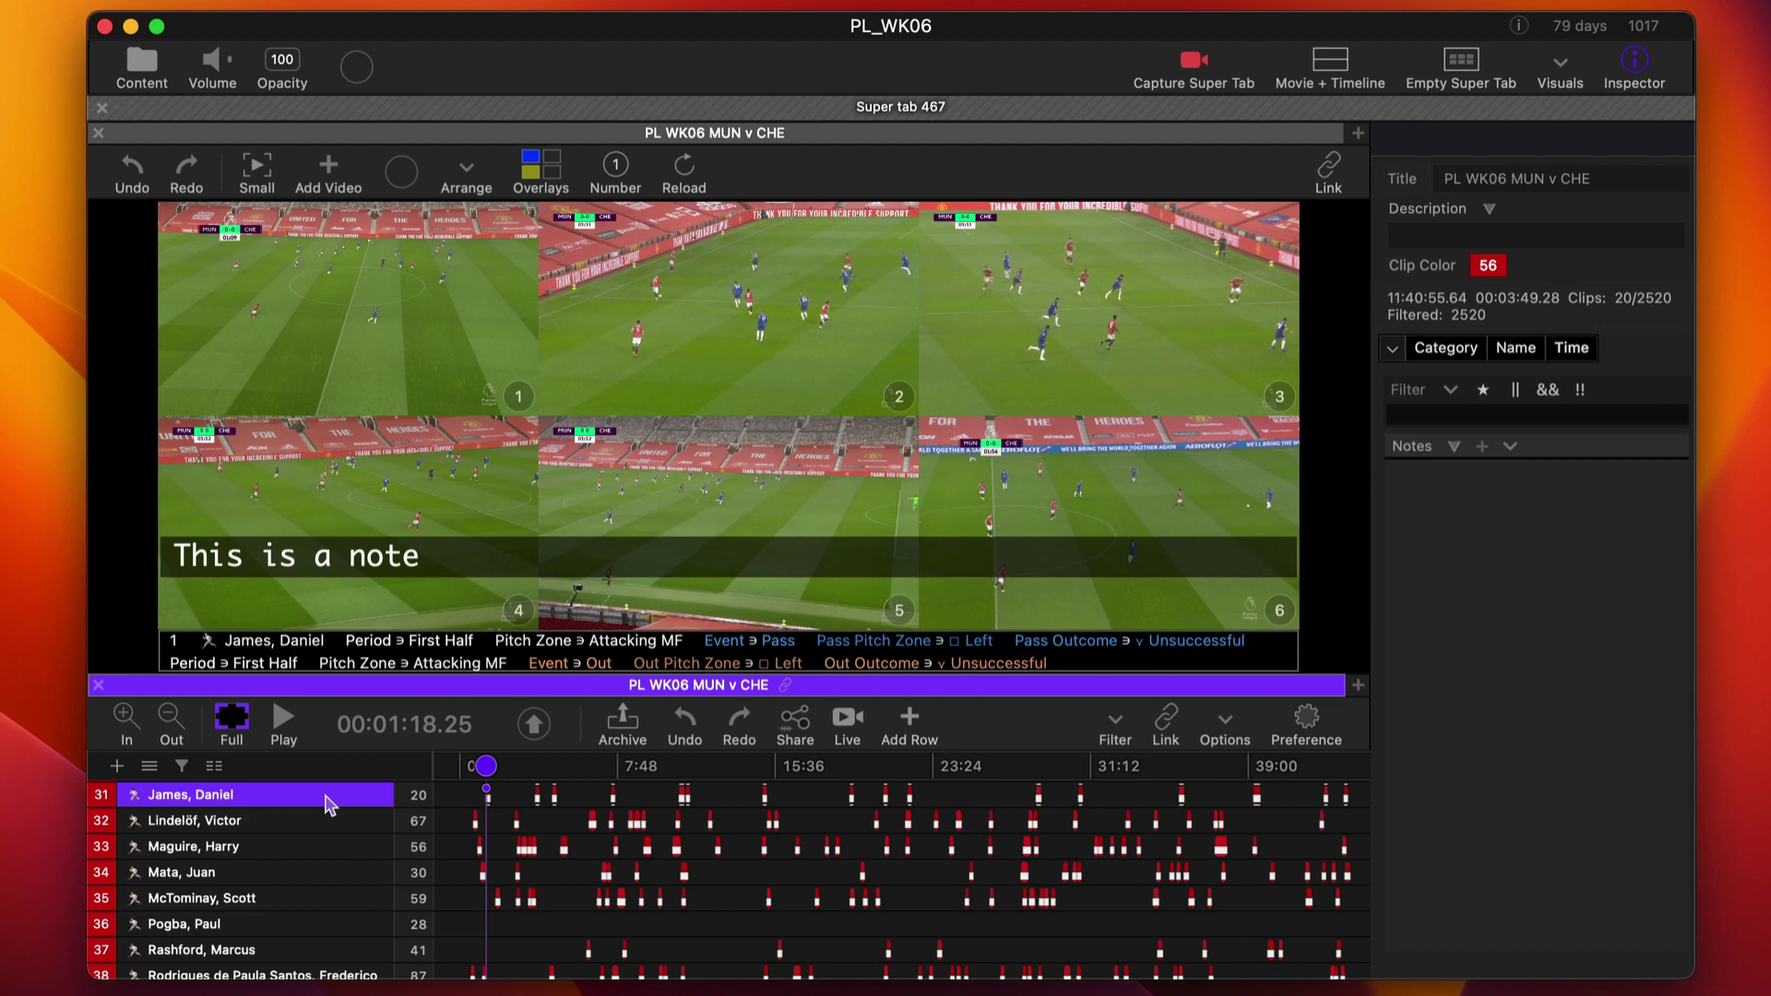
Step: Tick Show Empty Notes On Movies in Visuals and switch the movie player from Small to Full
left_click(233, 722)
left_click(1568, 64)
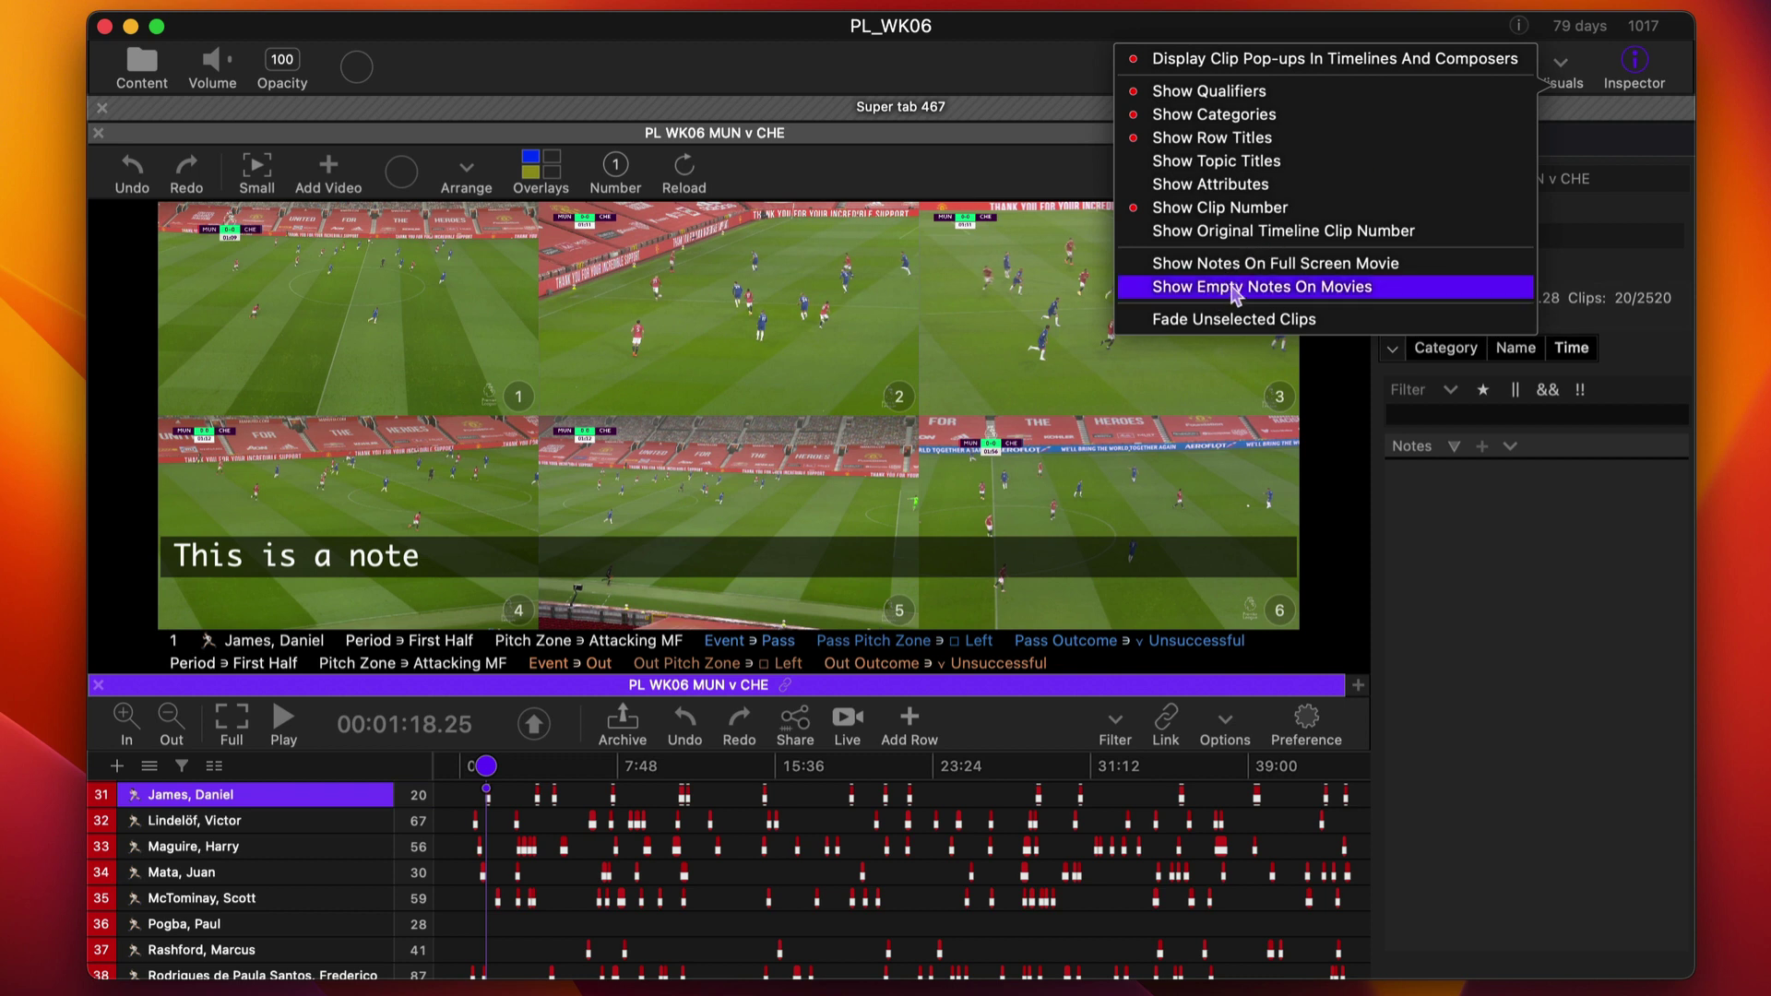
left_click(1234, 288)
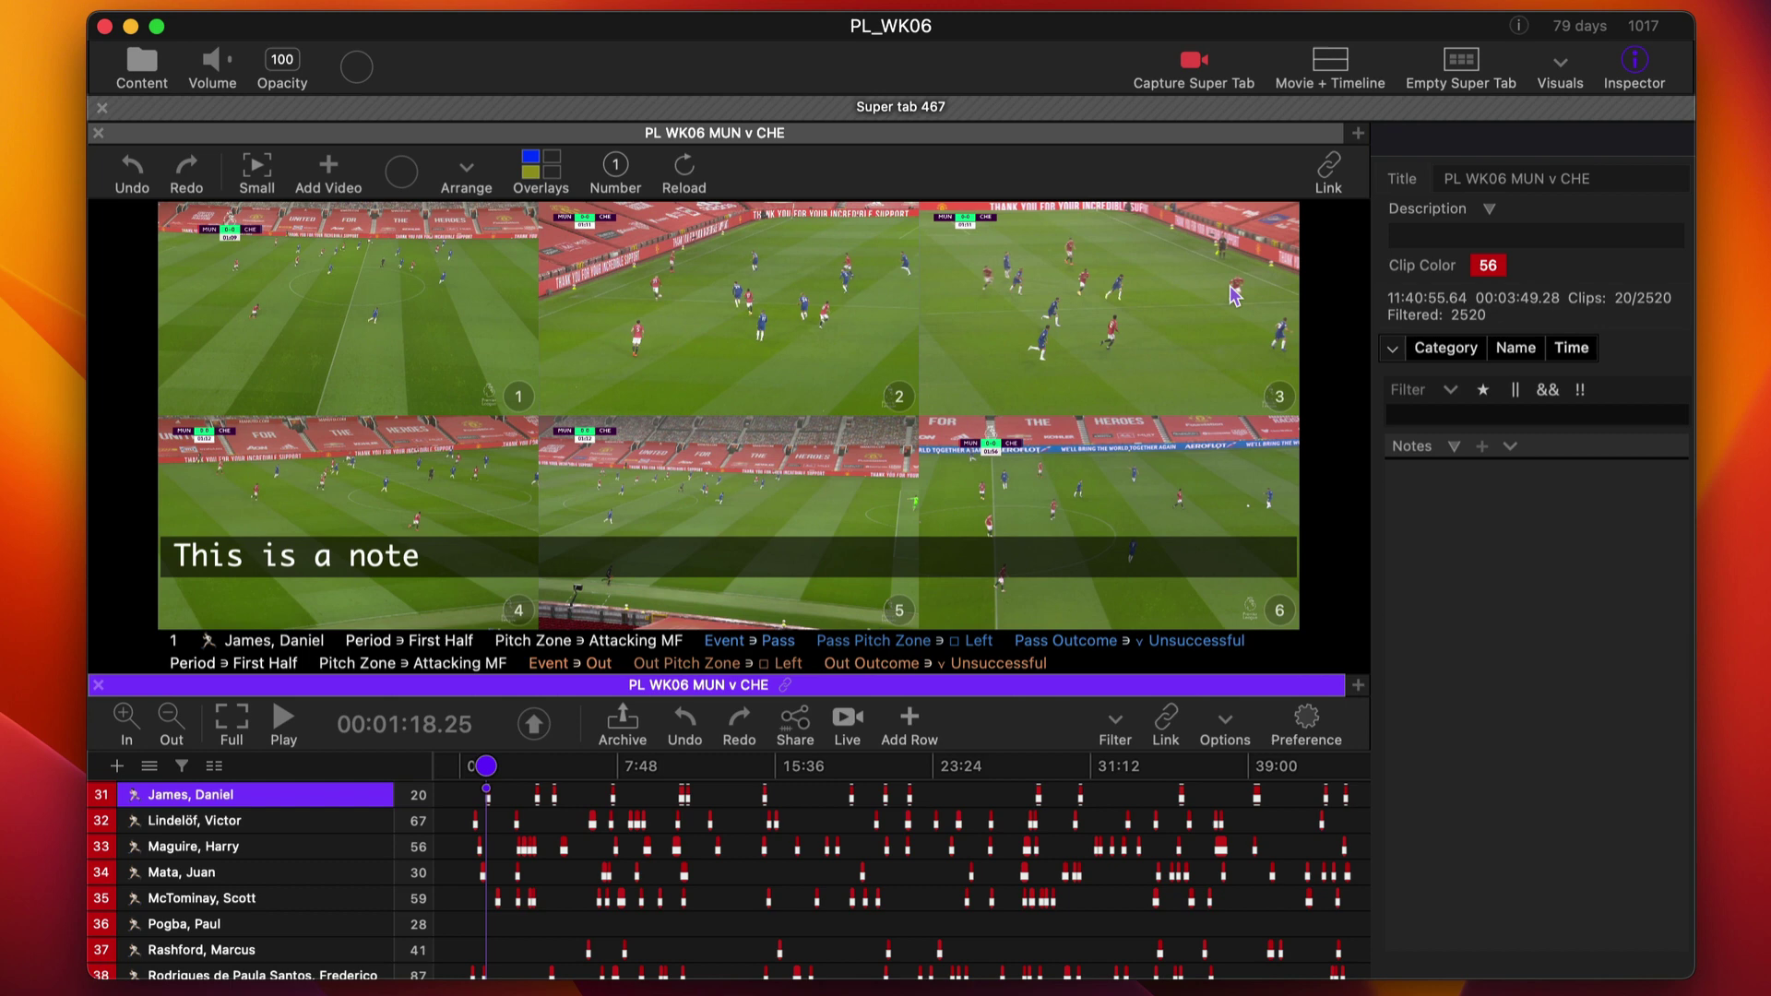
left_click(239, 168)
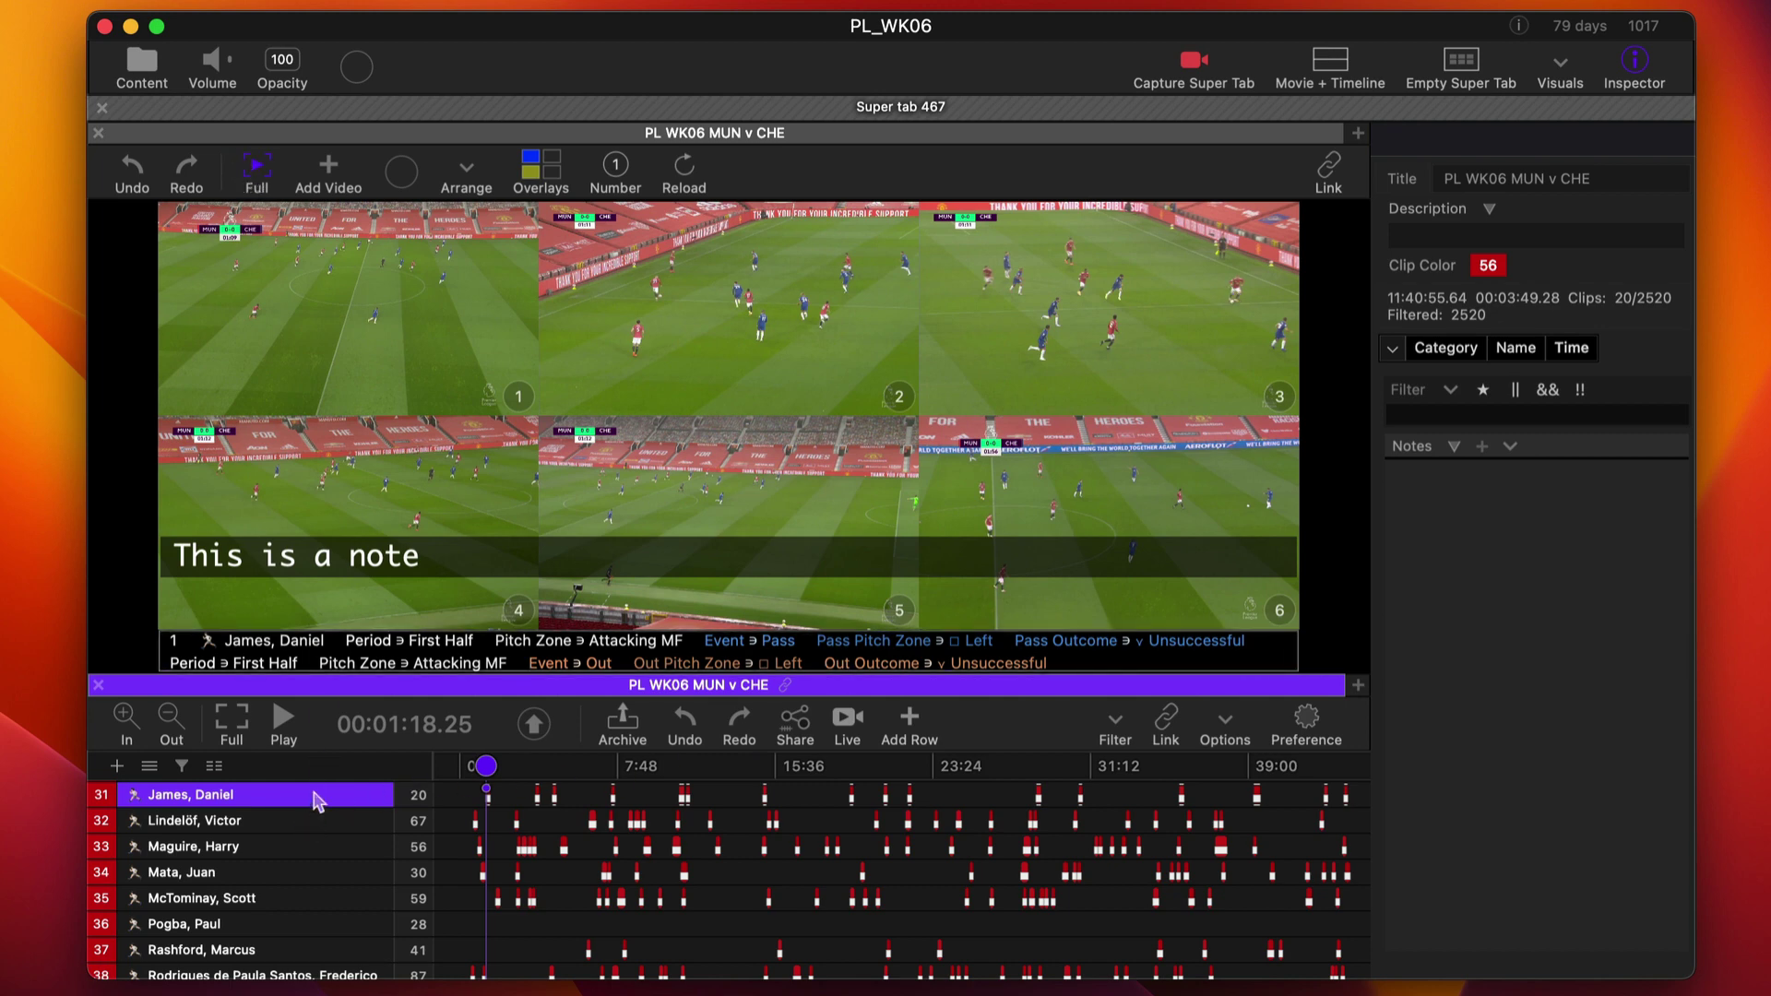
Step: In full-window view, note the next clip 'This is a note' and the following one 'Another note'
key("super+f")
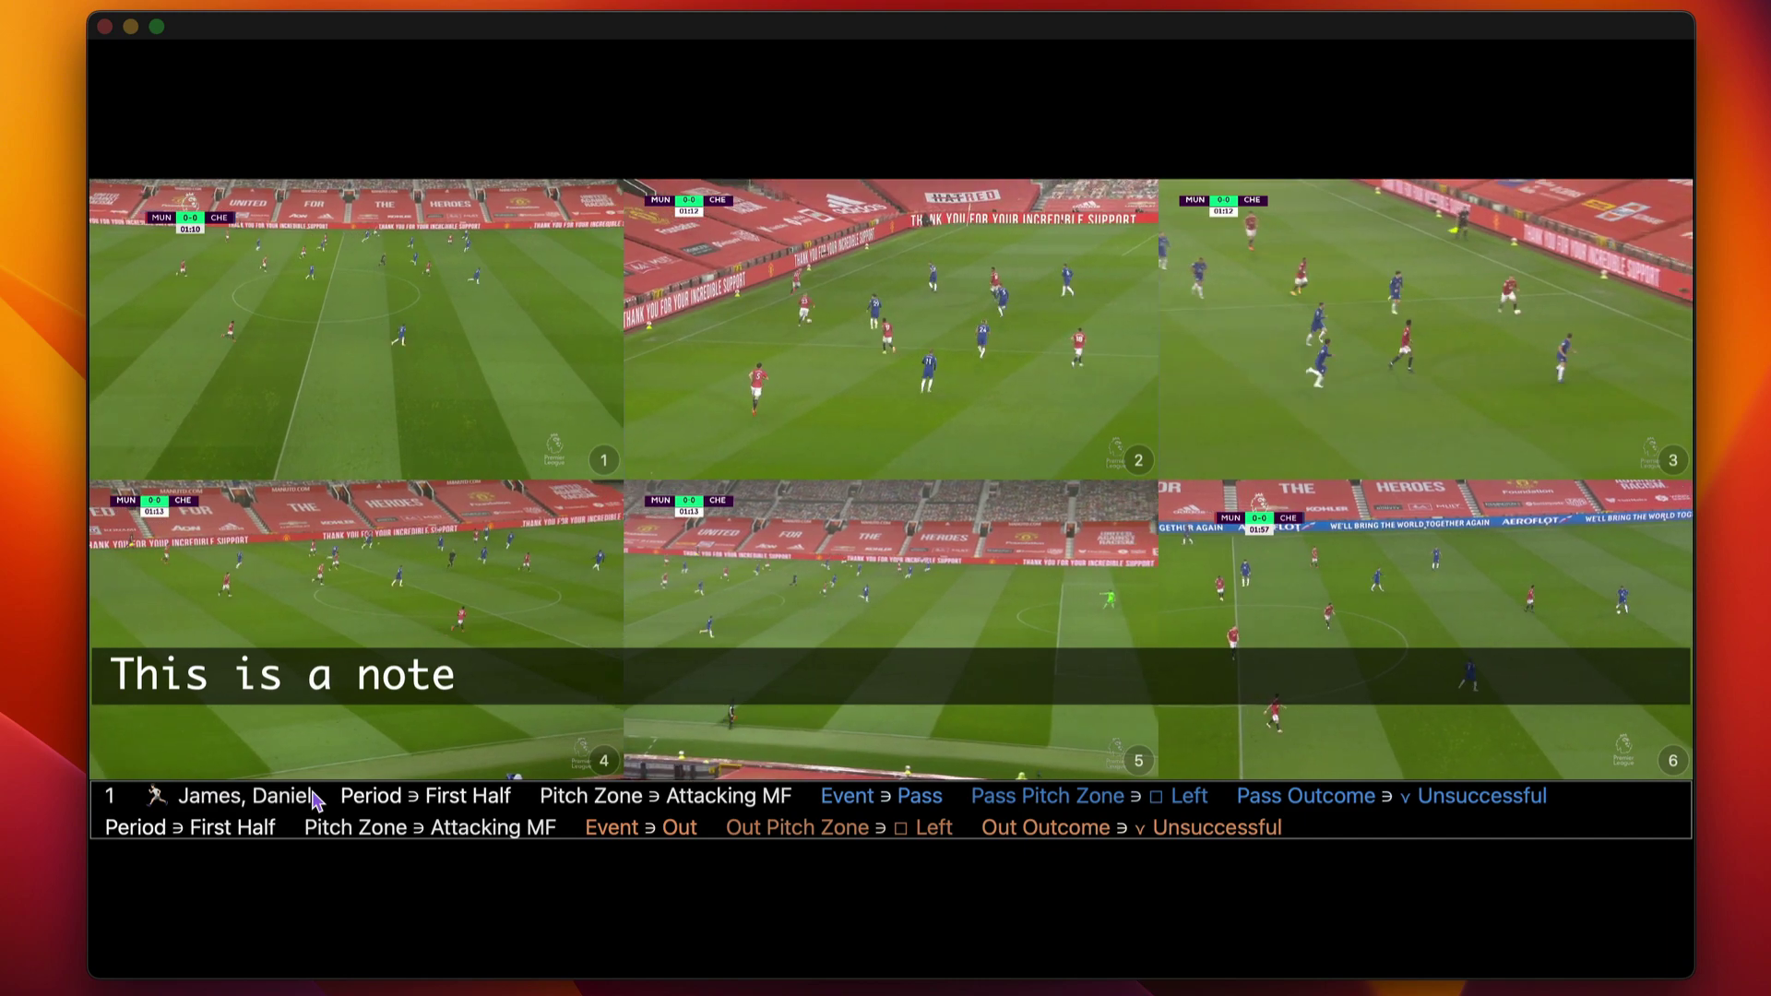
key("Down")
key("Down")
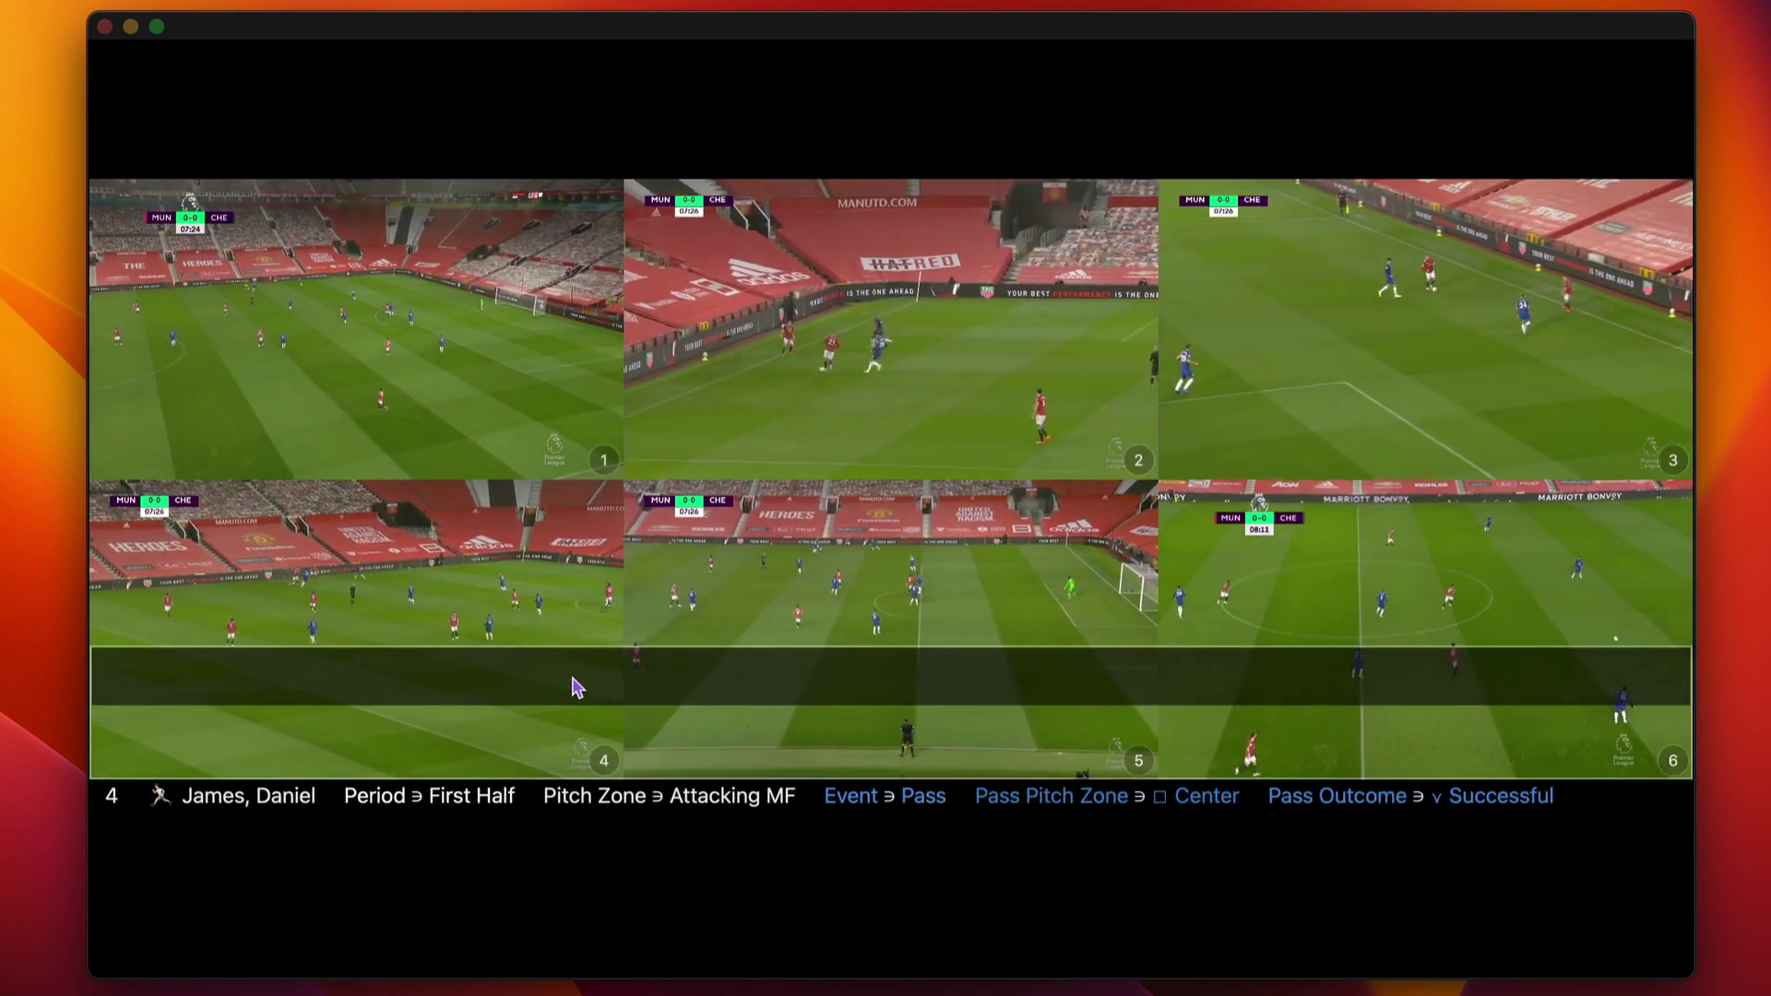
type("T")
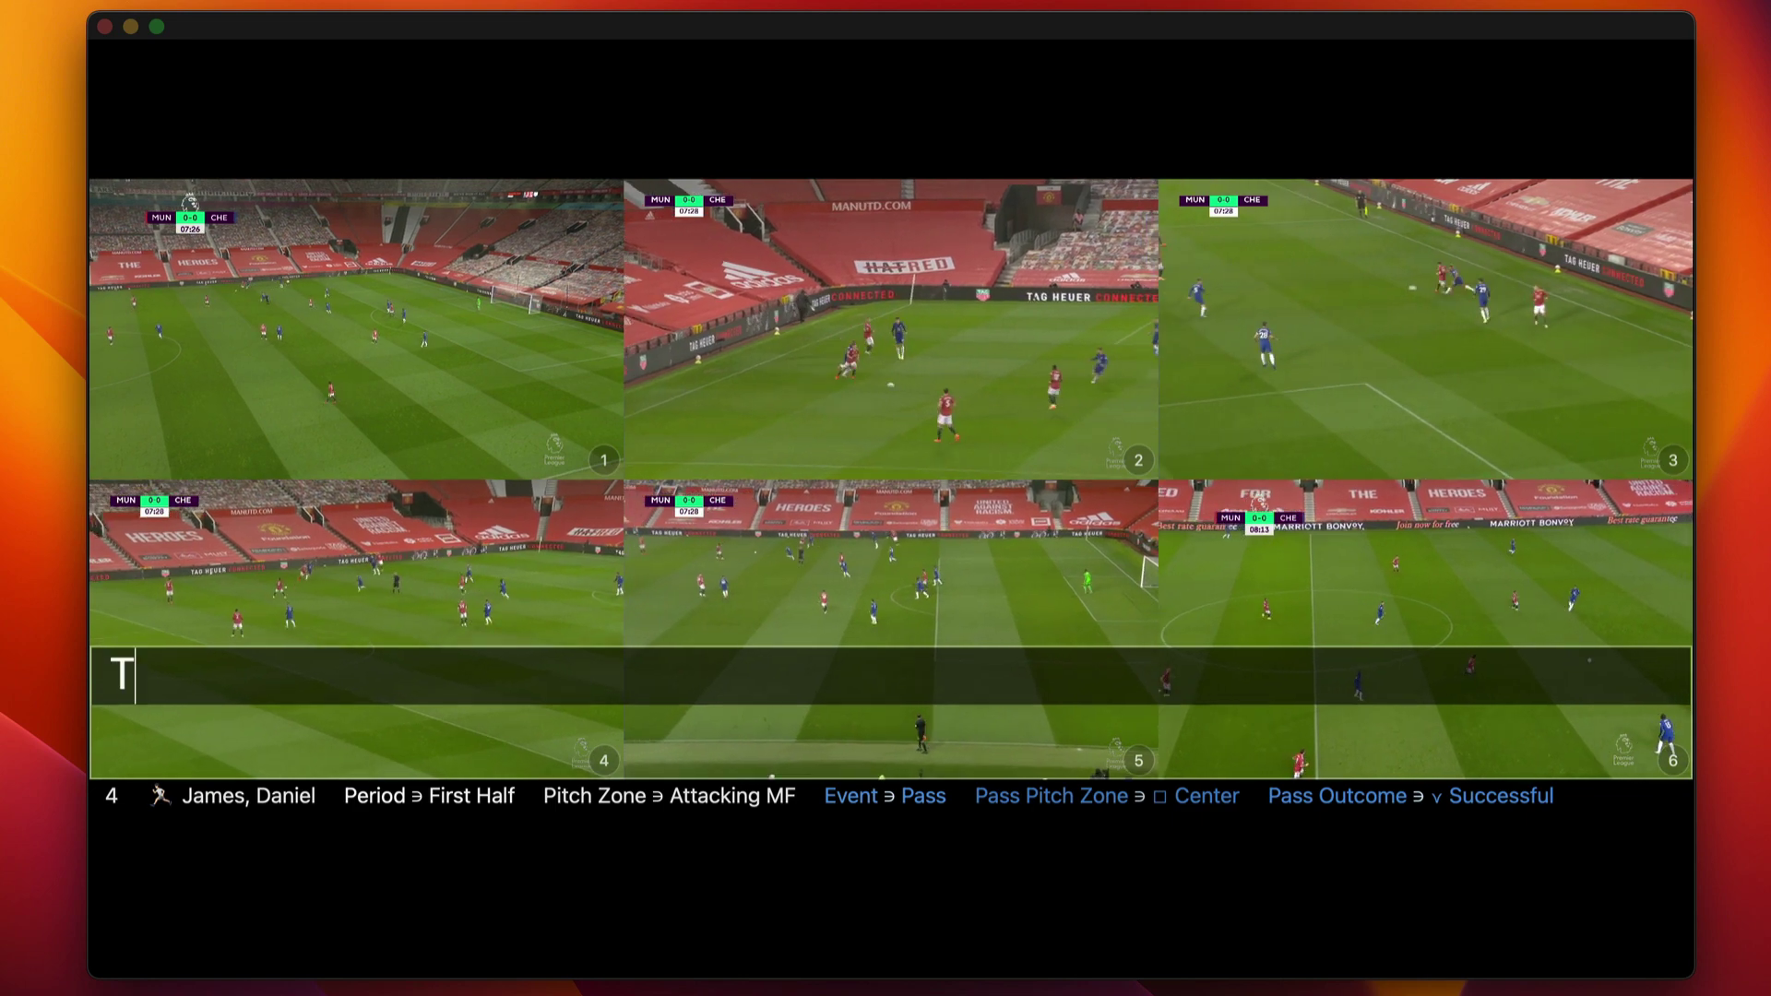
type("his is a tnote")
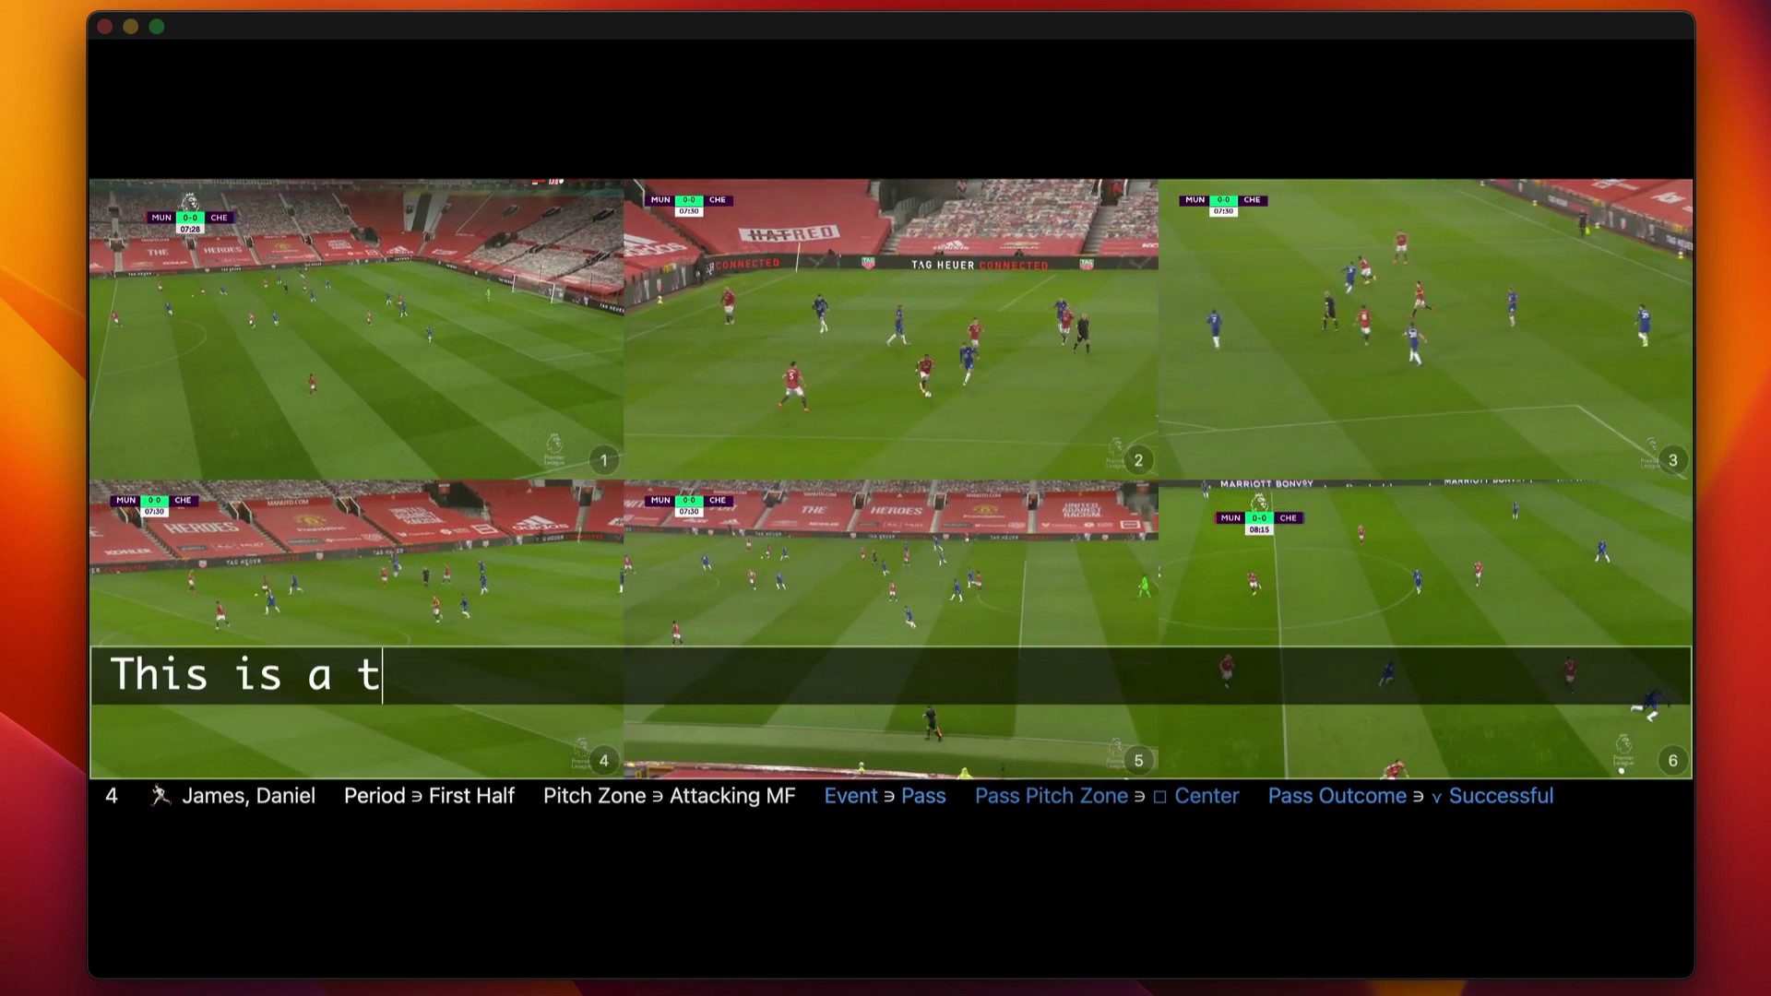
key("BackSpace")
key("BackSpace")
type("note")
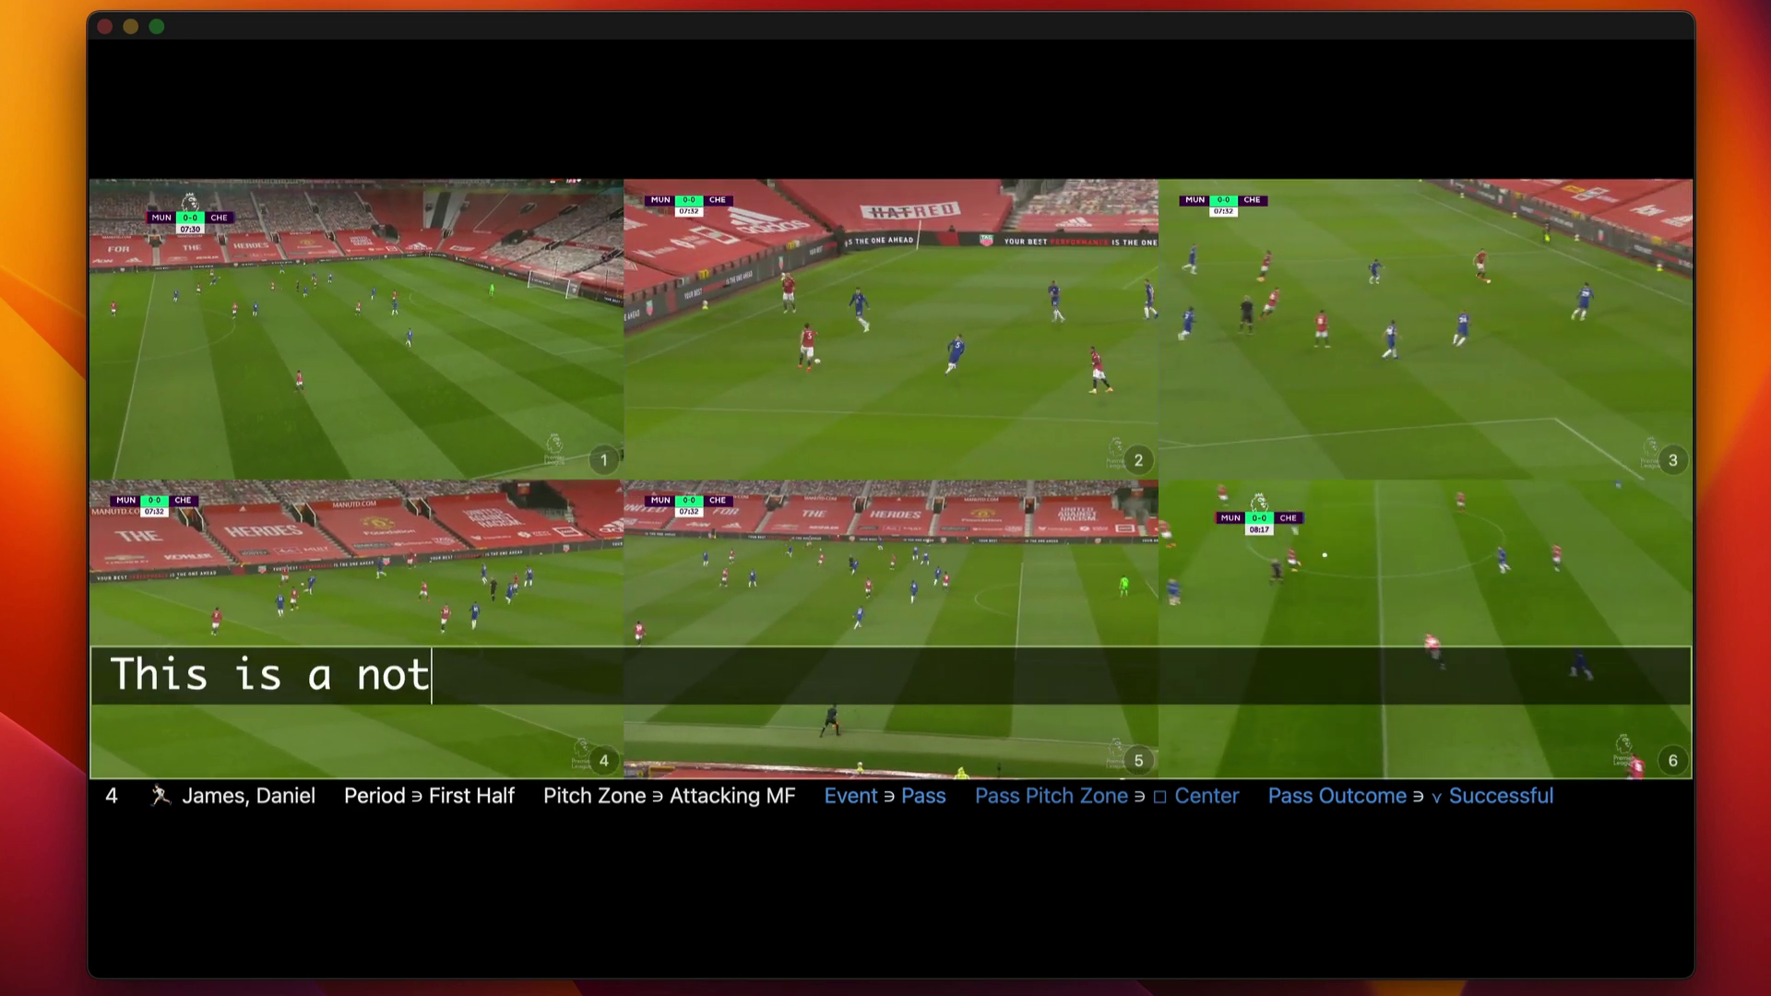
key("Return")
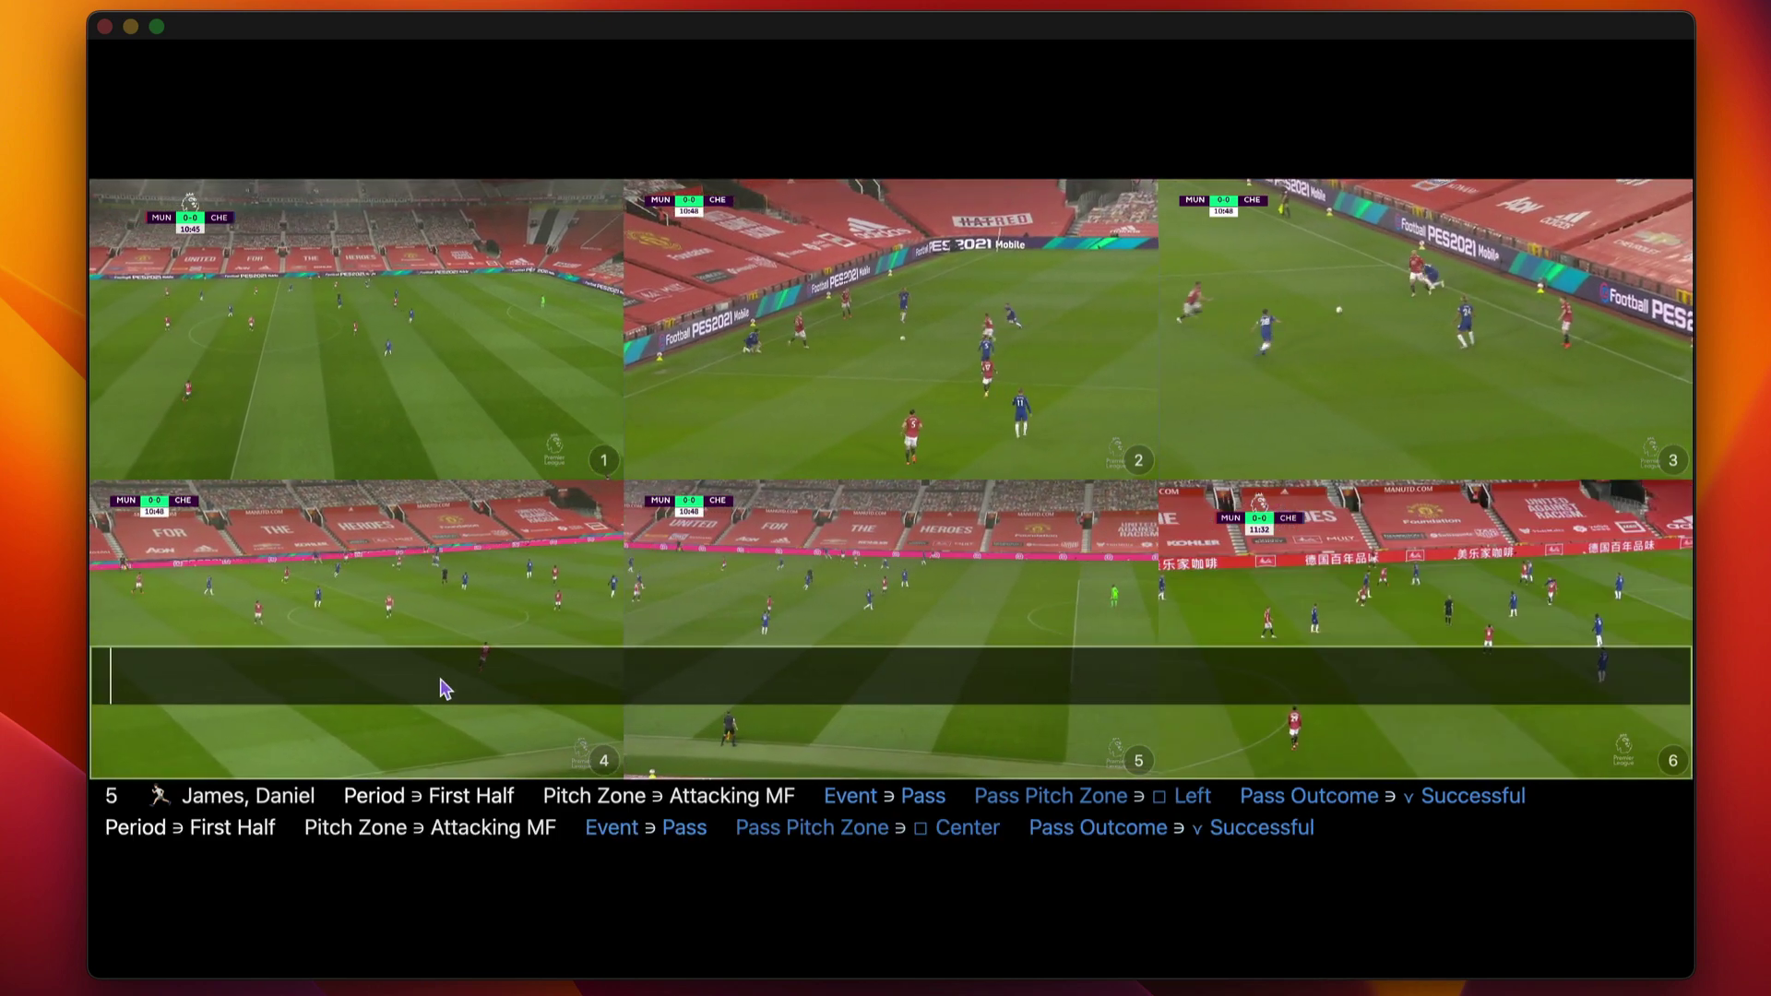
type("Another note")
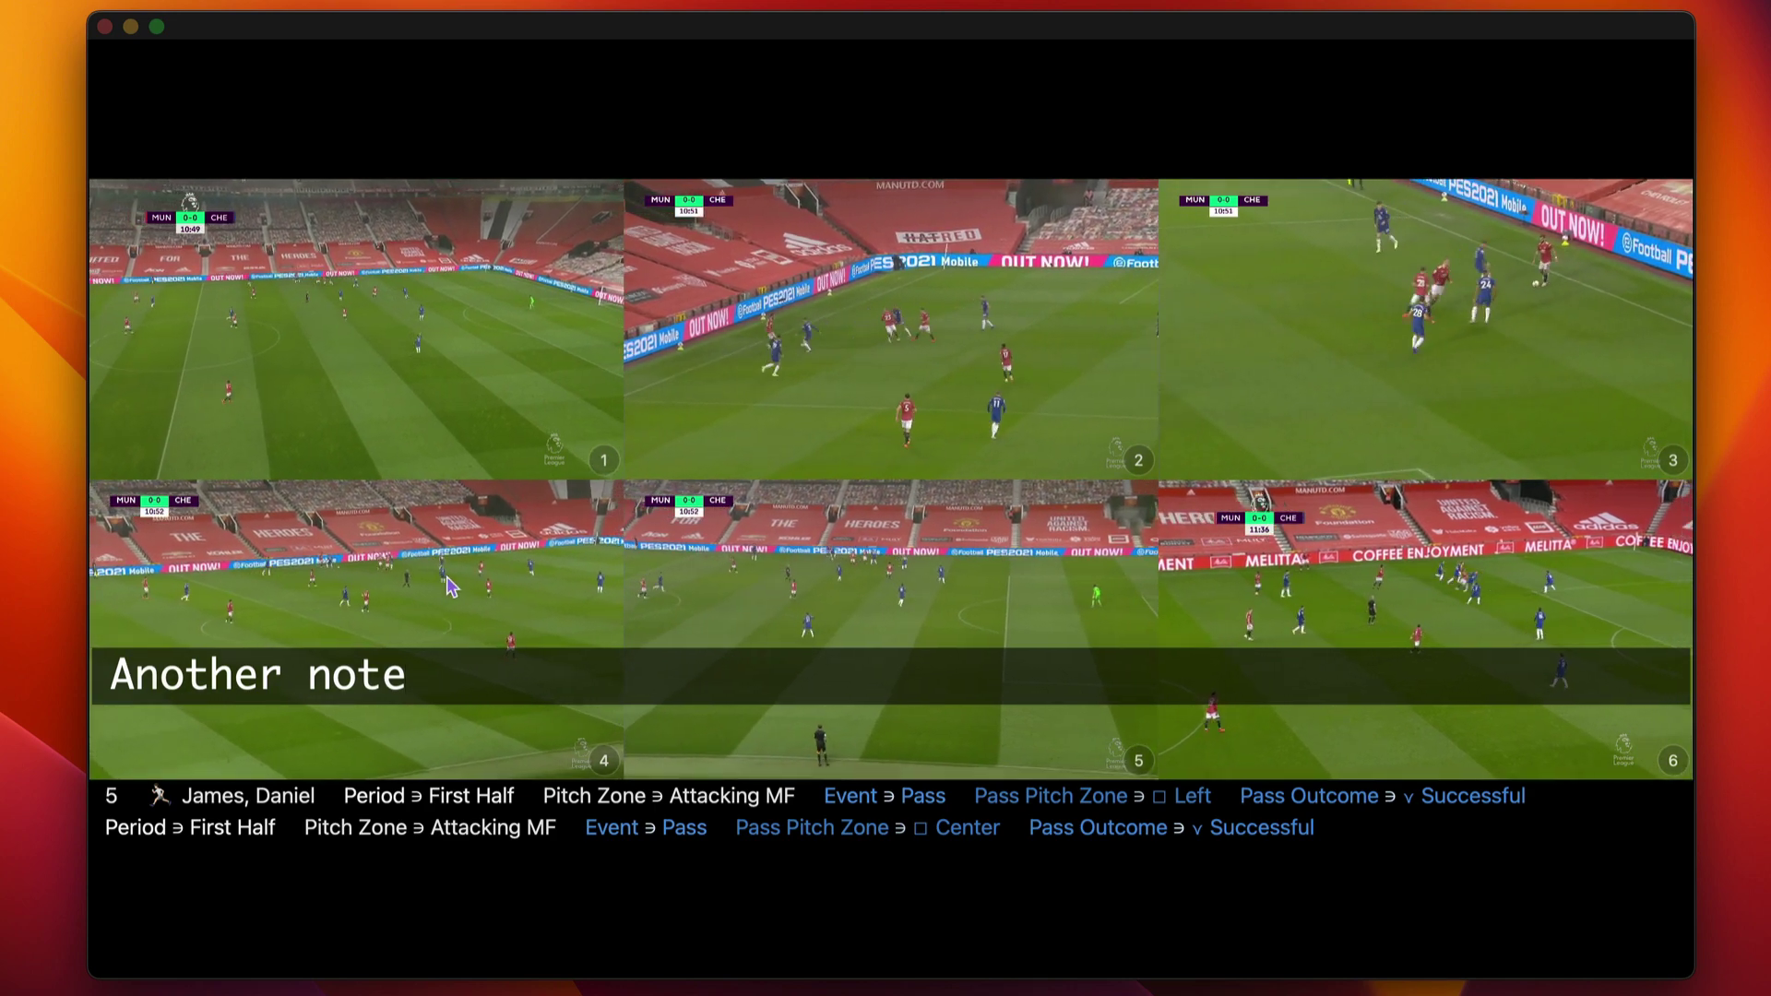
key("Return")
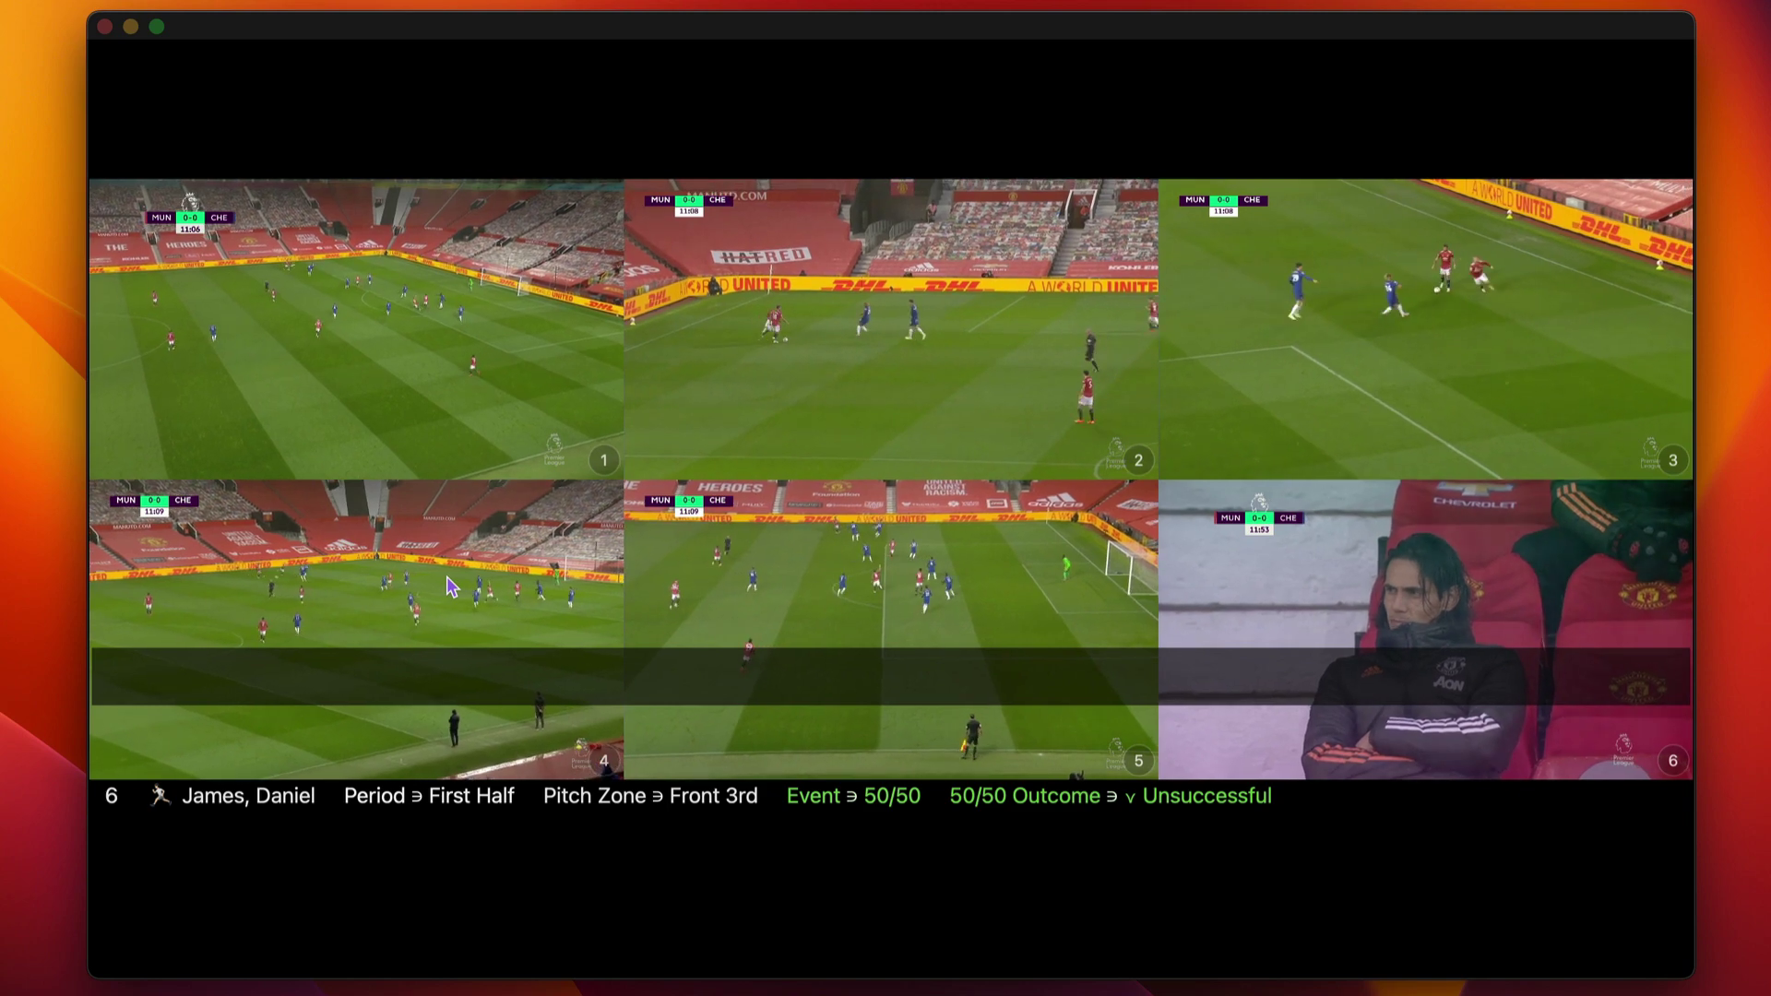
key("Escape")
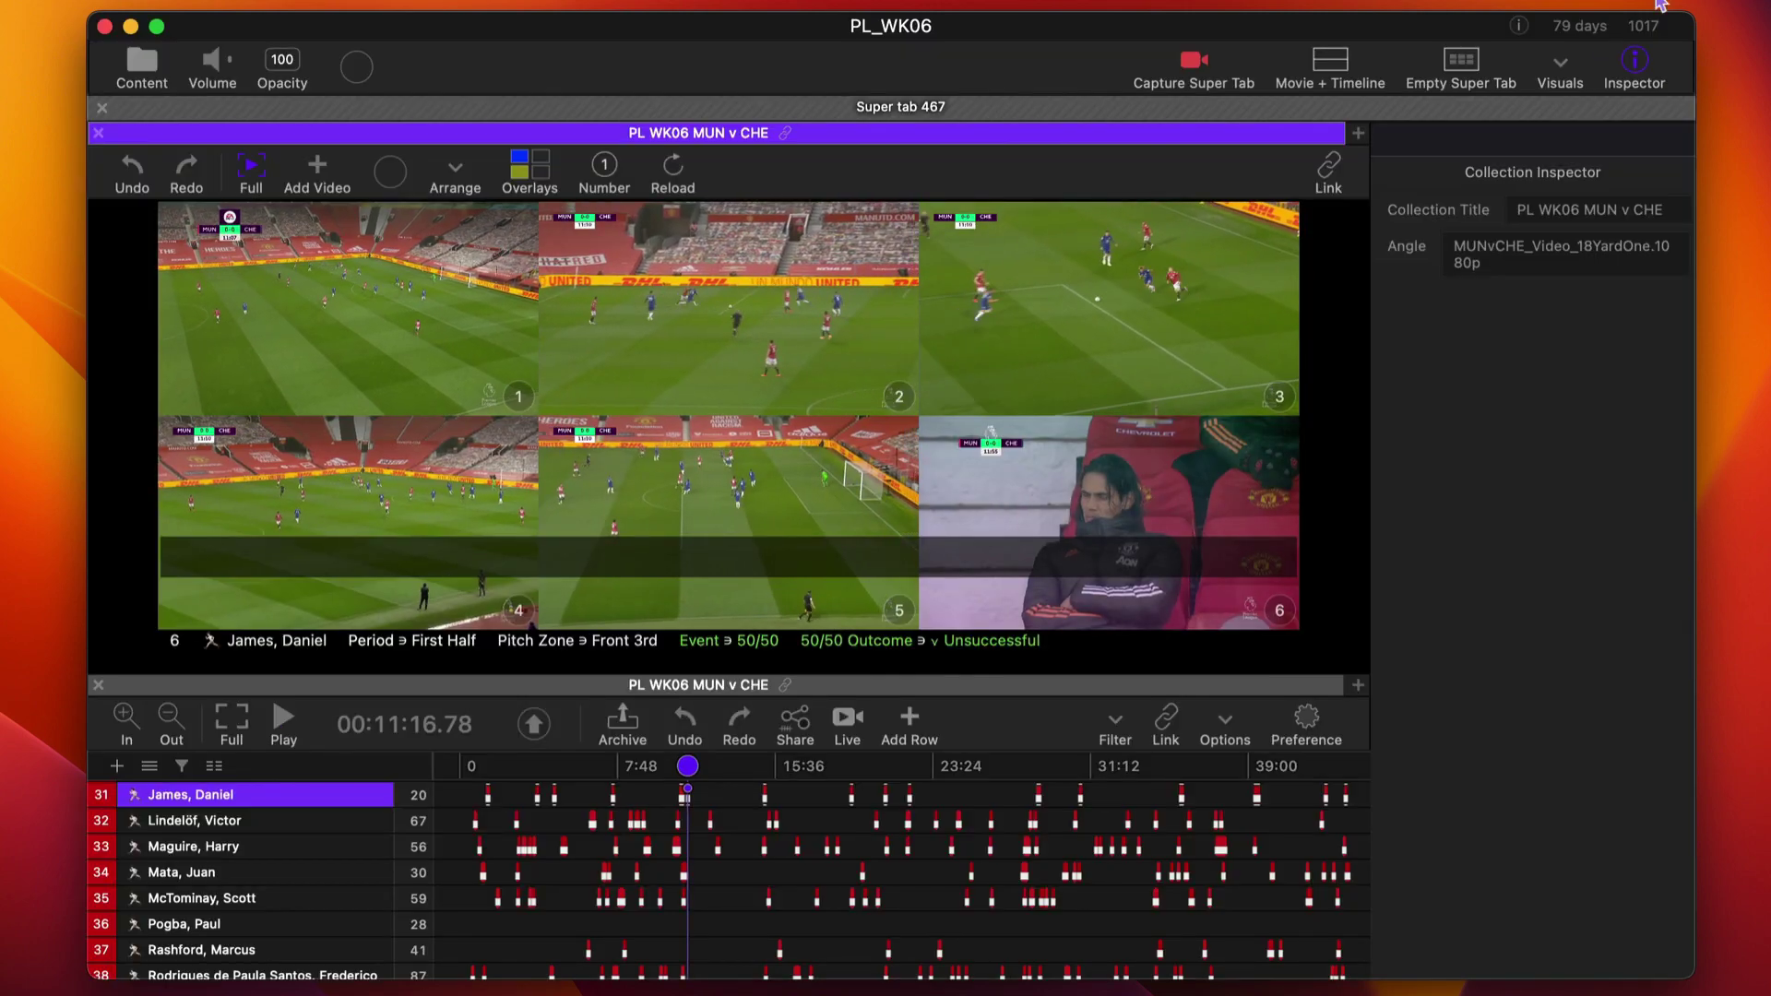
left_click(1559, 68)
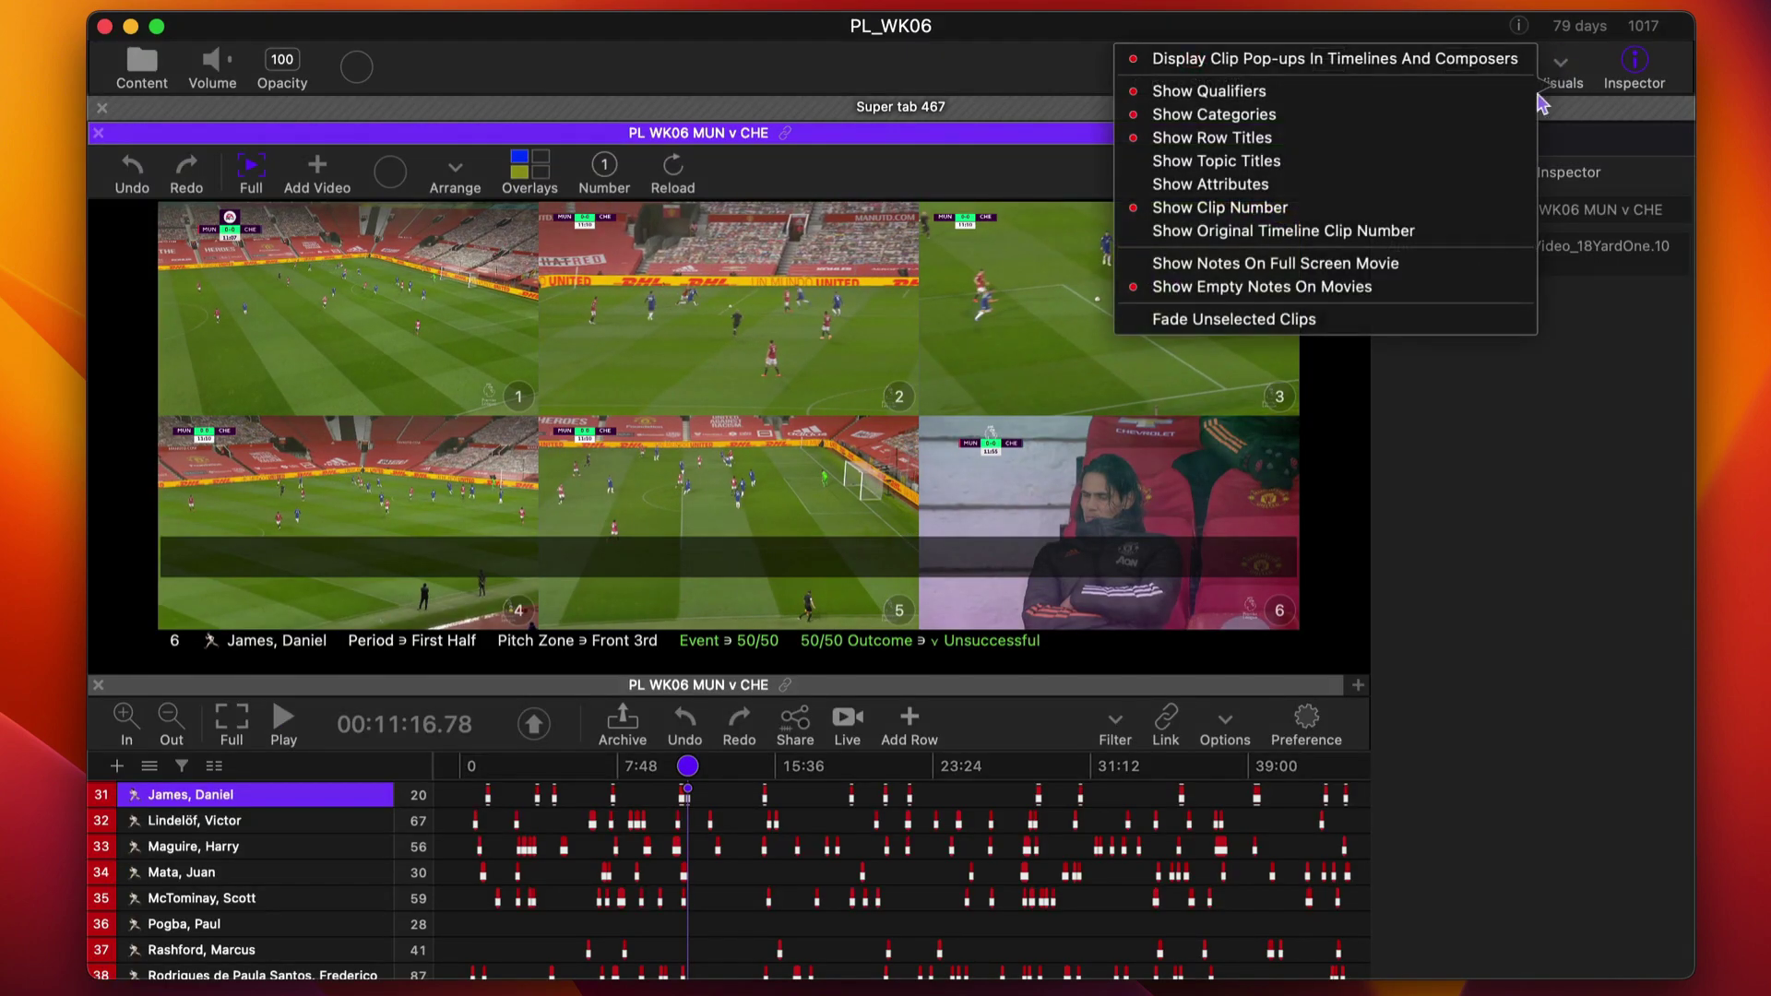
left_click(1266, 291)
left_click(355, 800)
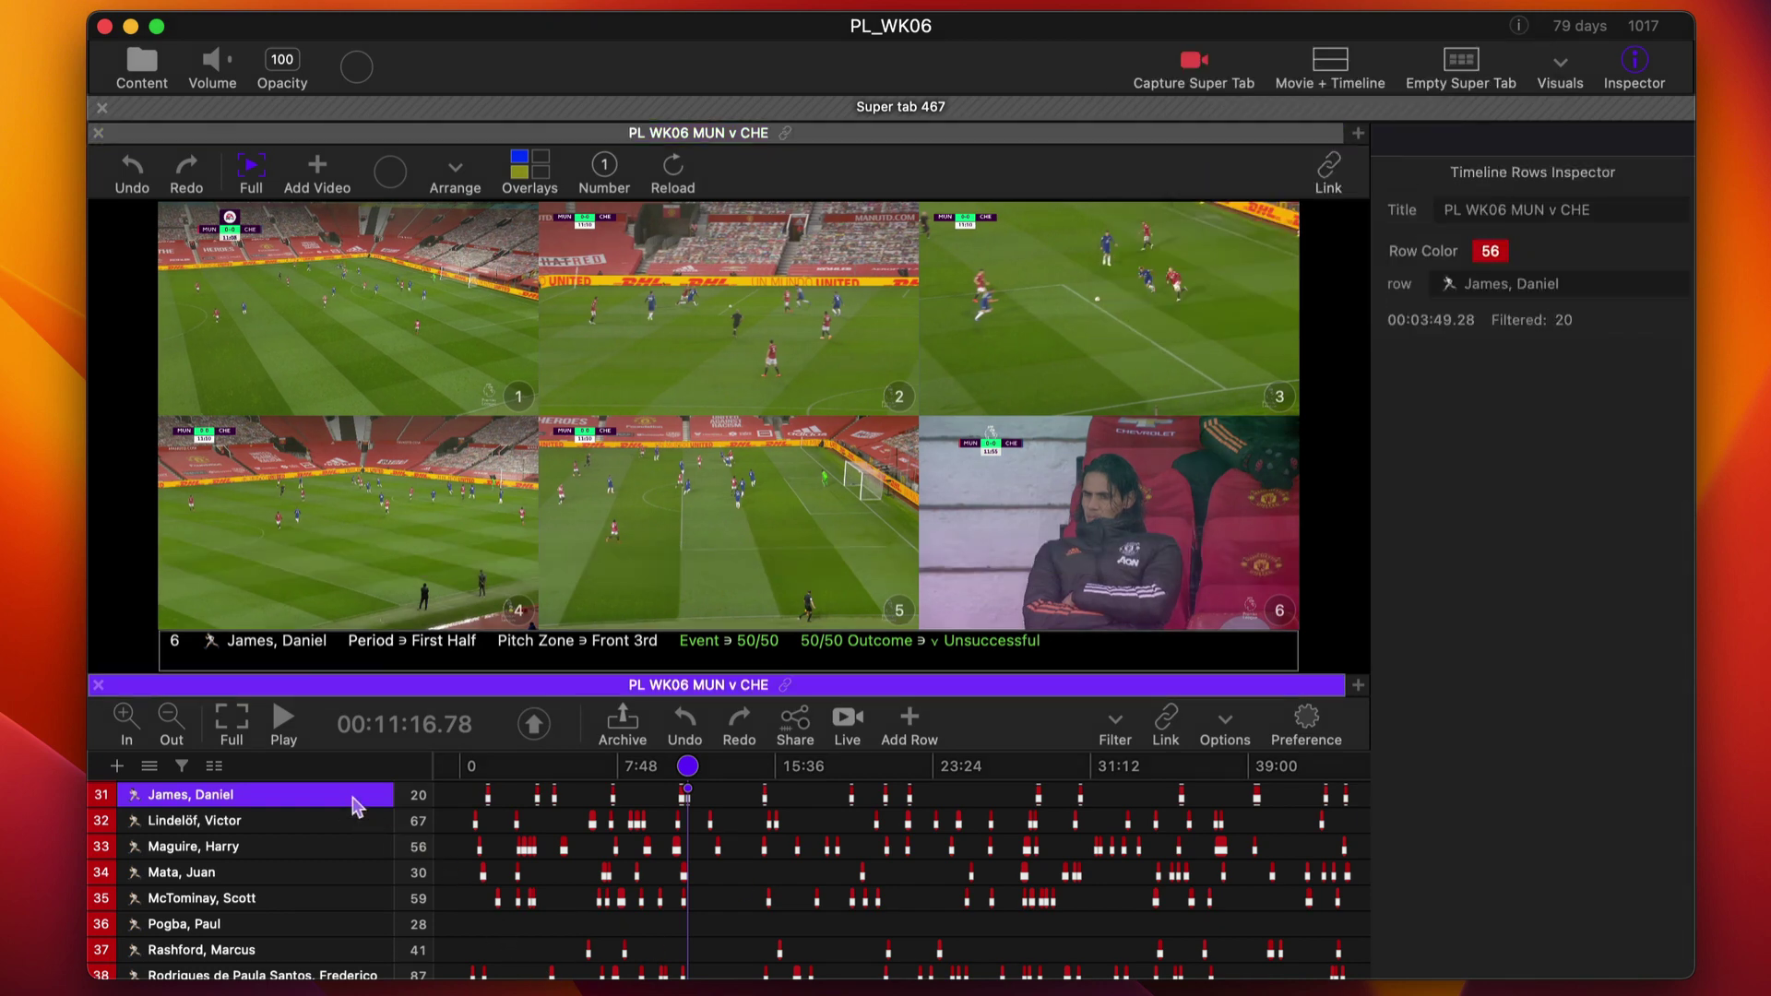
key("space")
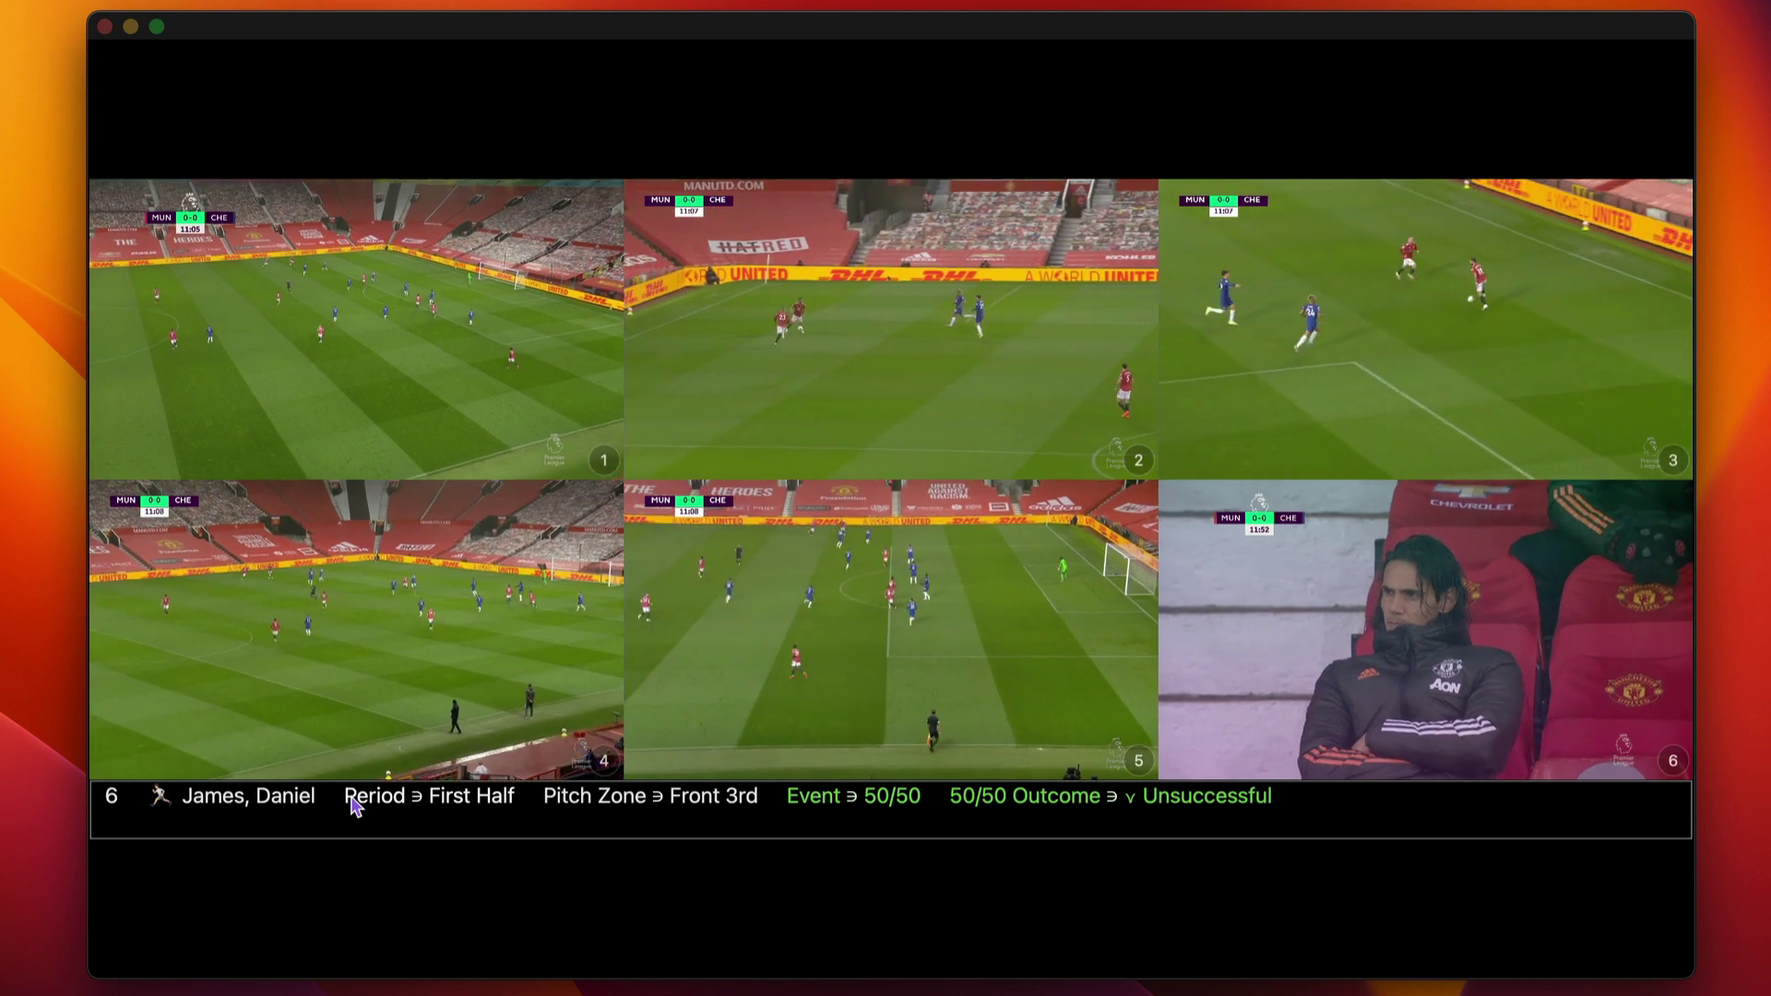
key("Escape")
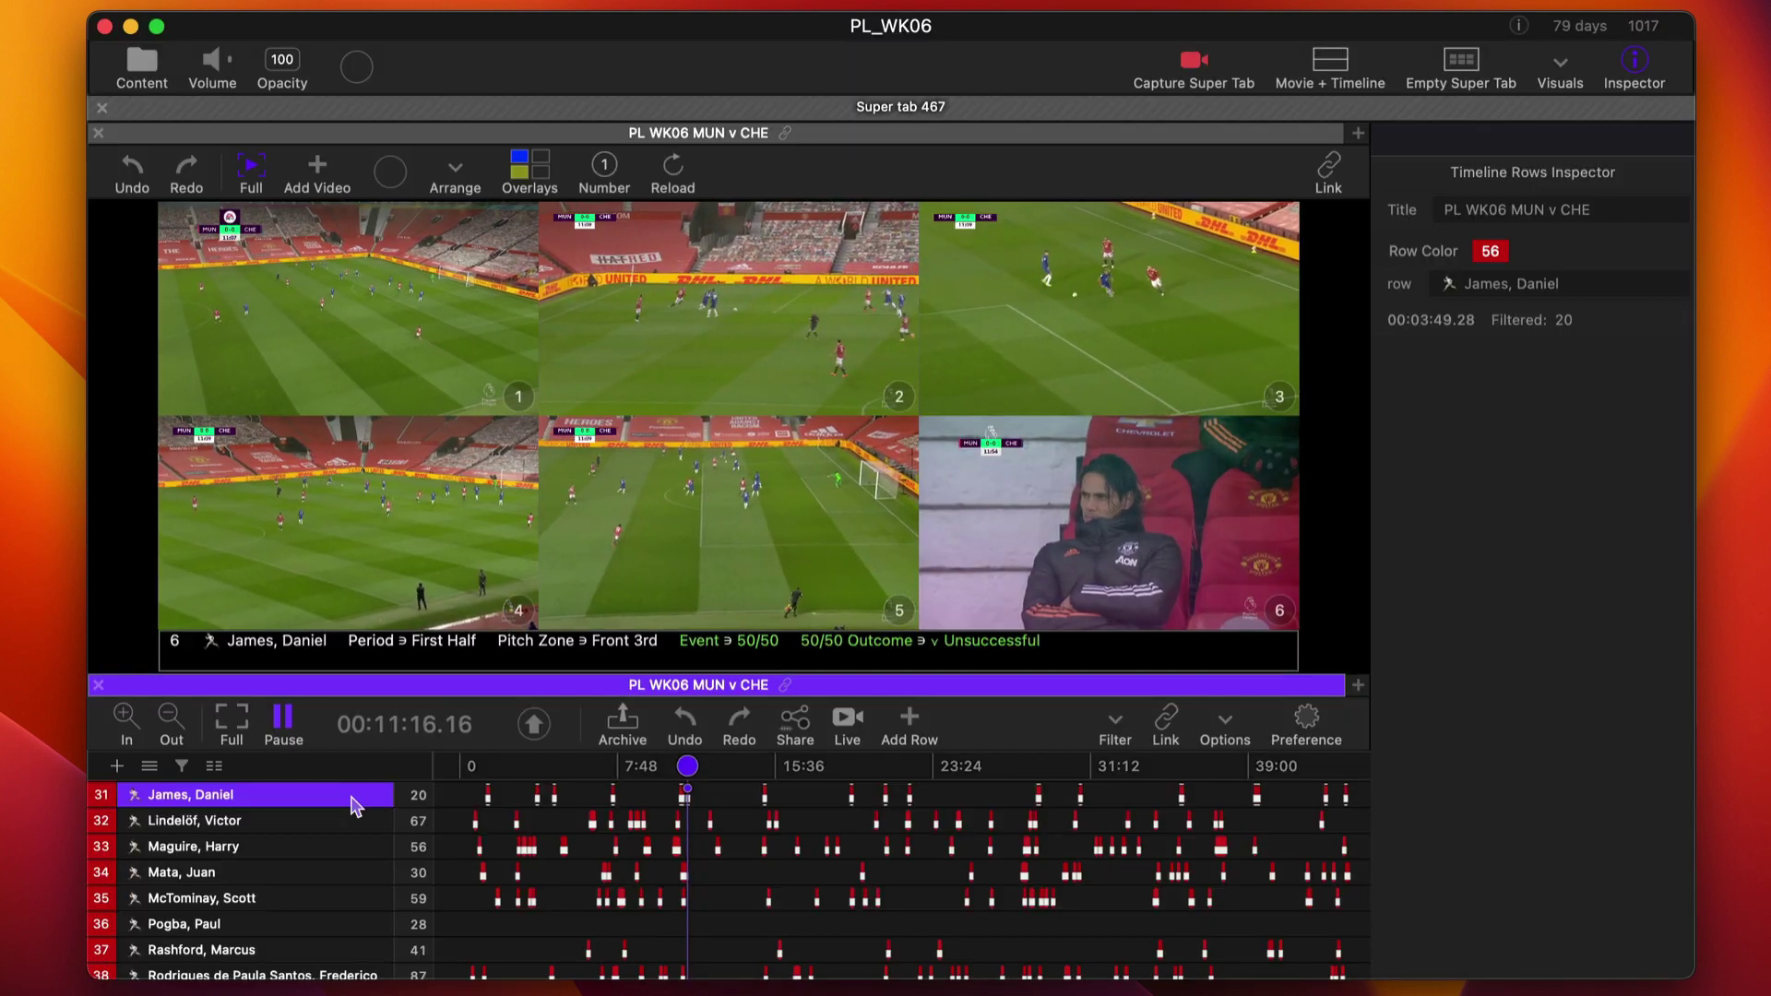